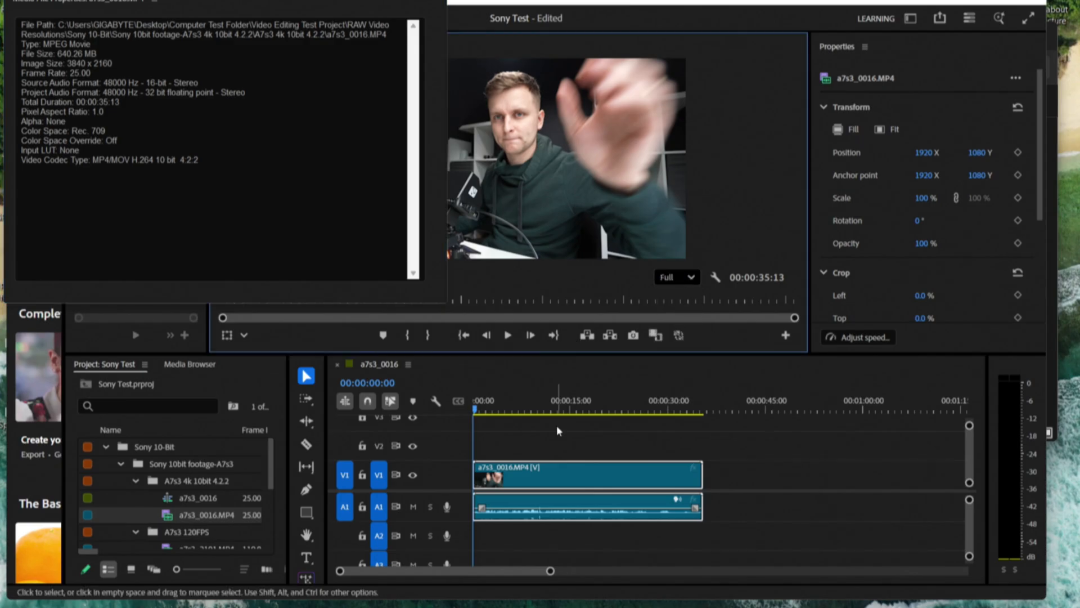
Play the a7s3_0016 clip from the timeline while narrowing the file details window
left_click(562, 401)
key("space")
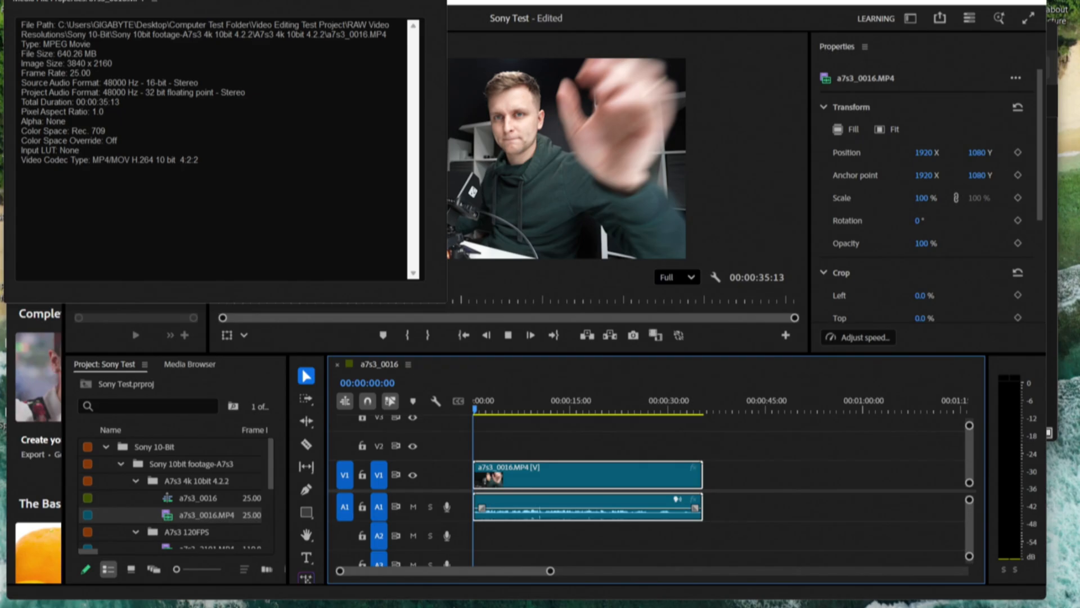
mouse_move(448, 20)
left_mouse_down()
mouse_move(246, 12)
mouse_move(290, 17)
left_mouse_up()
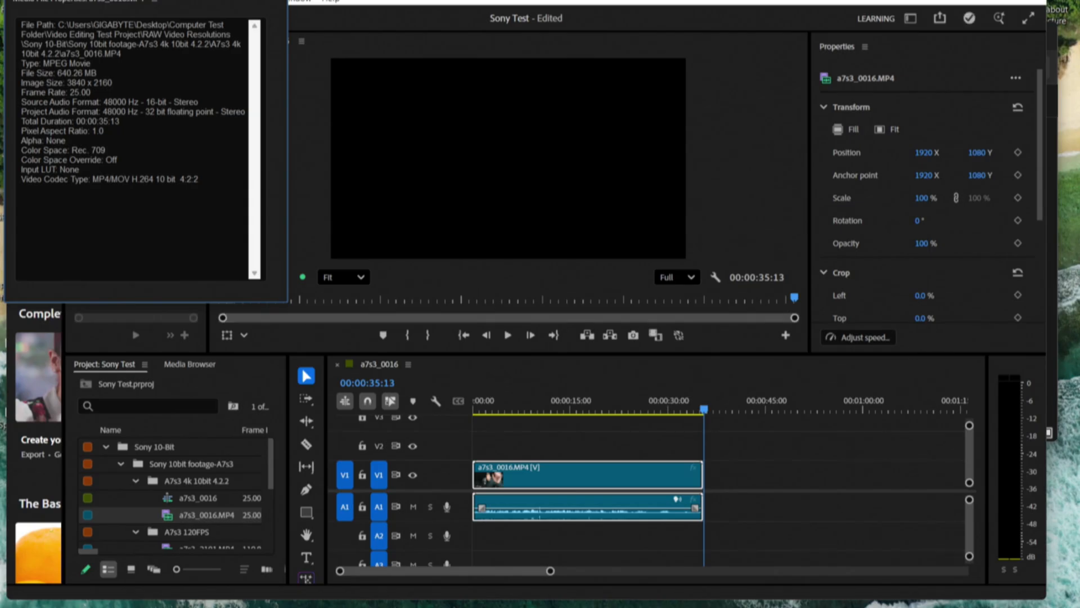
Save the project with Ctrl+S and clear both clips from the timeline
key("Escape")
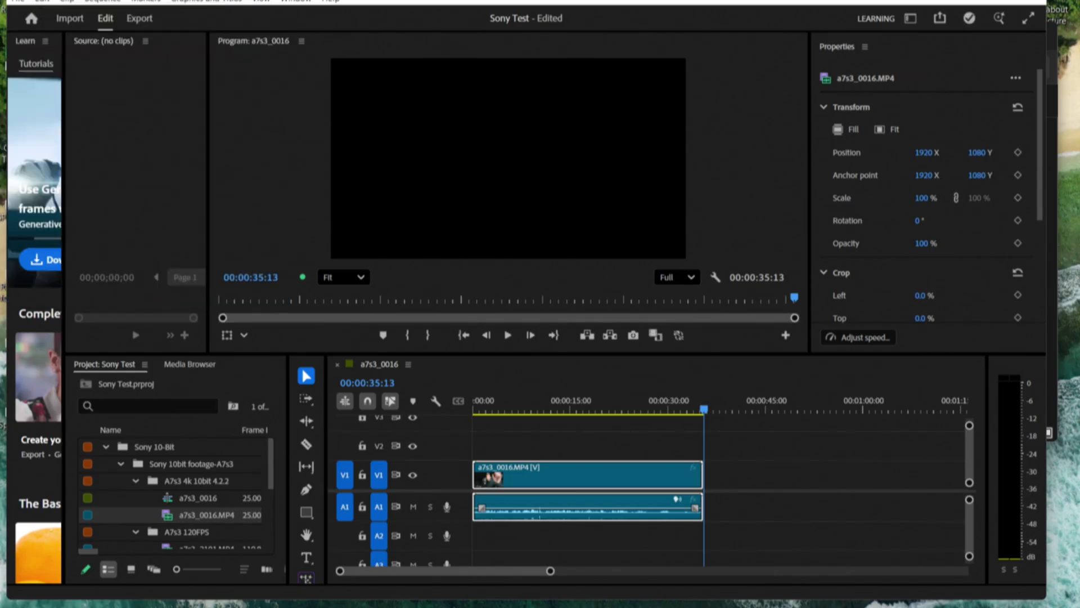
key("ctrl+s")
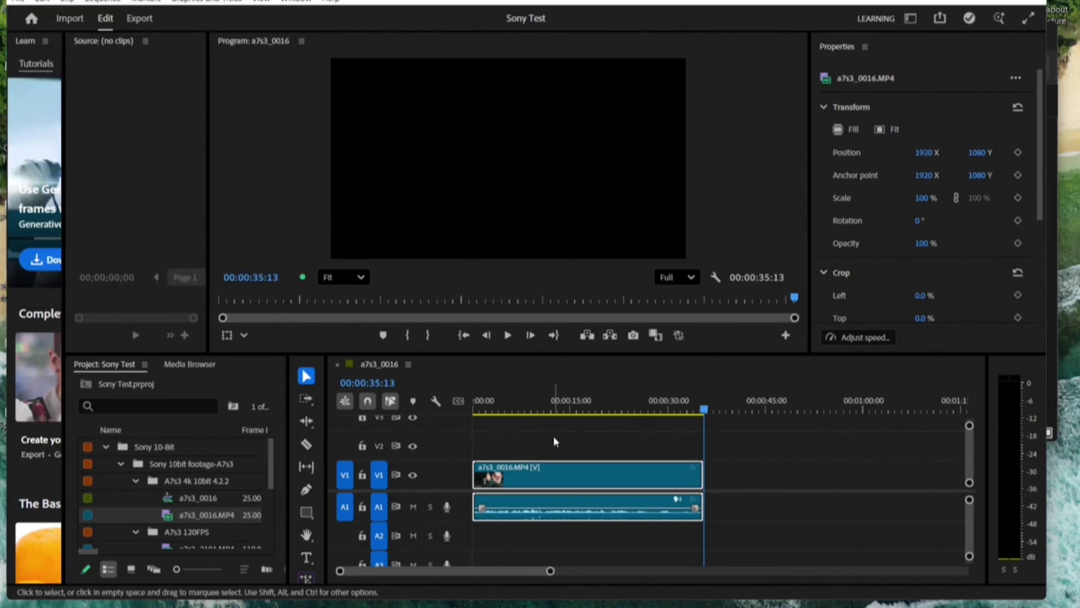
left_click_drag(552, 435, 661, 547)
key("Delete")
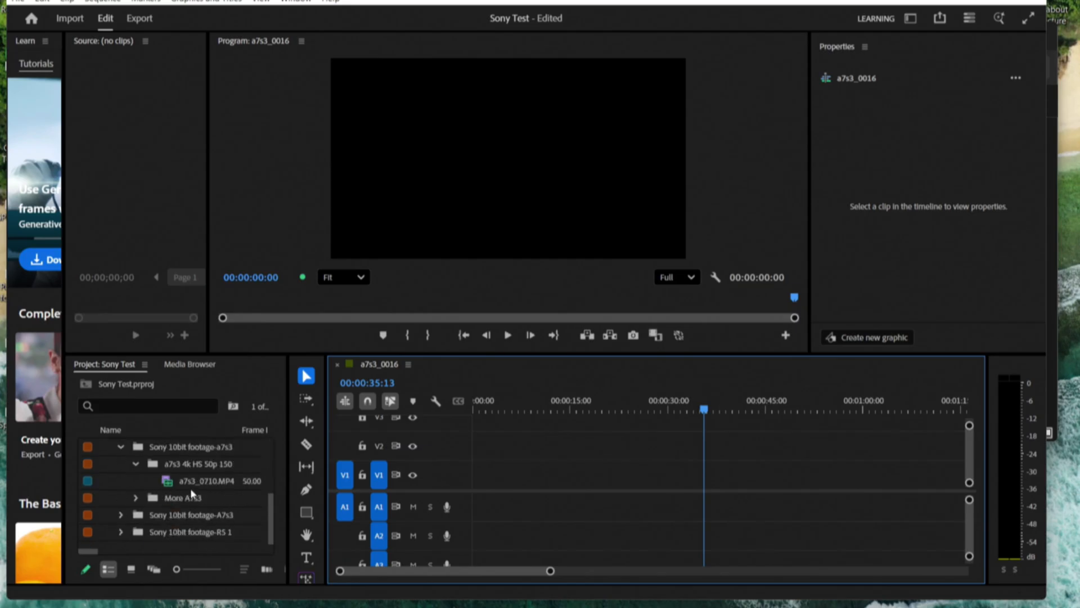
Place a7s3_0710.MP4 on V1, keeping the existing sequence settings at the mismatch warning
left_click_drag(206, 482, 473, 498)
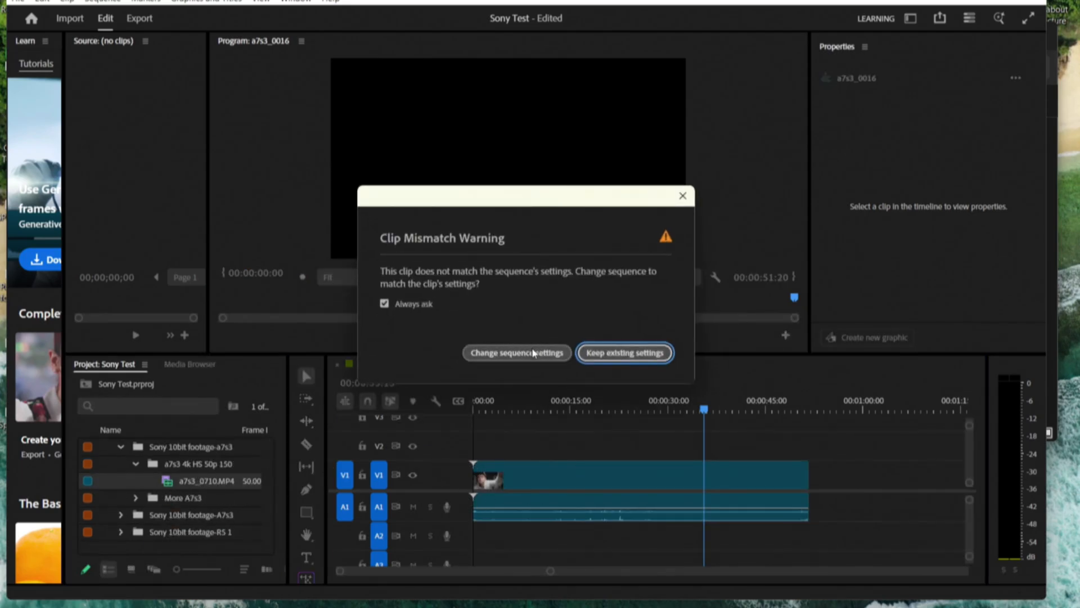
left_click(533, 352)
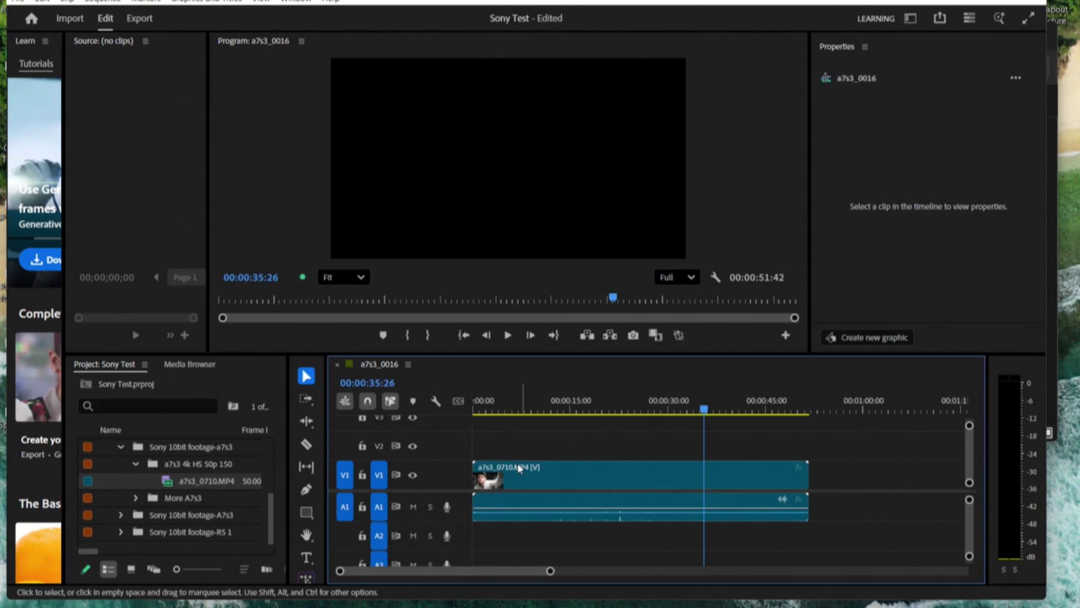
Show Media File Properties for a7s3_0710 and play the timeline from its start
right_click(220, 482)
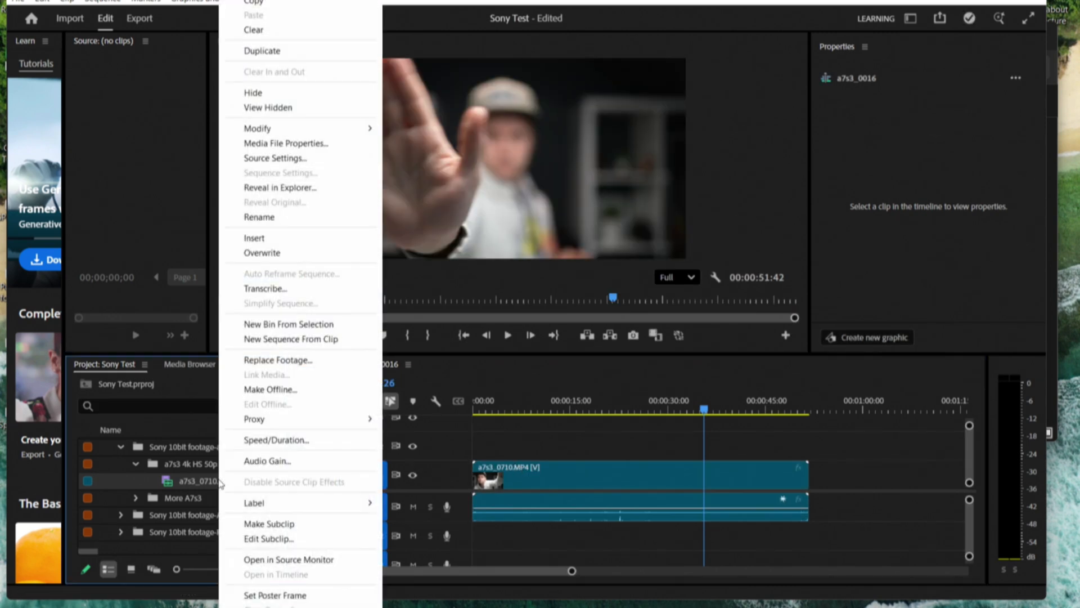
left_click(311, 146)
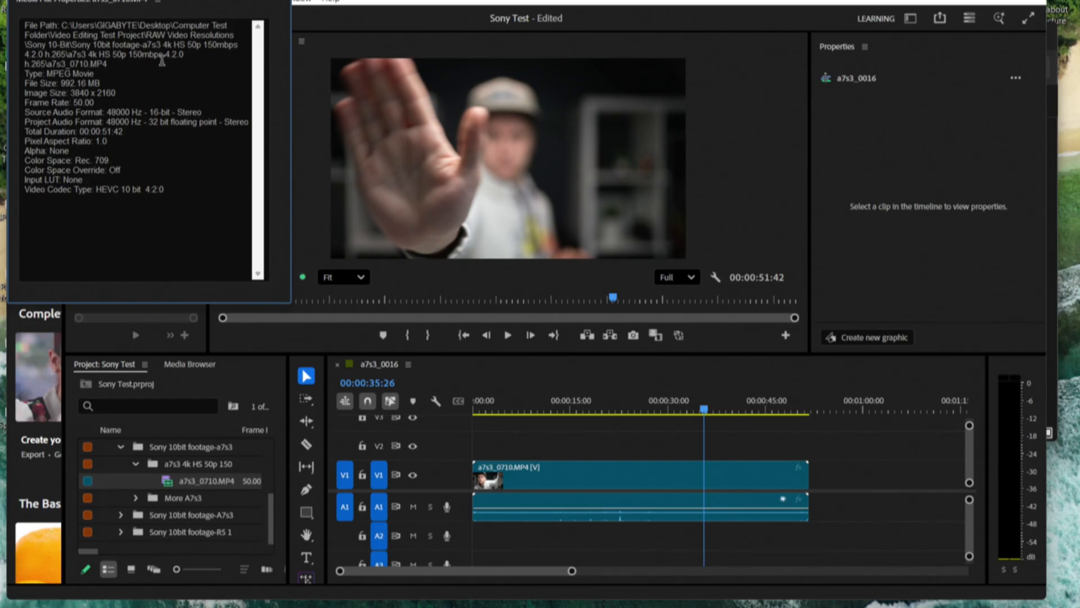
left_click(577, 405)
key("Home")
key("space")
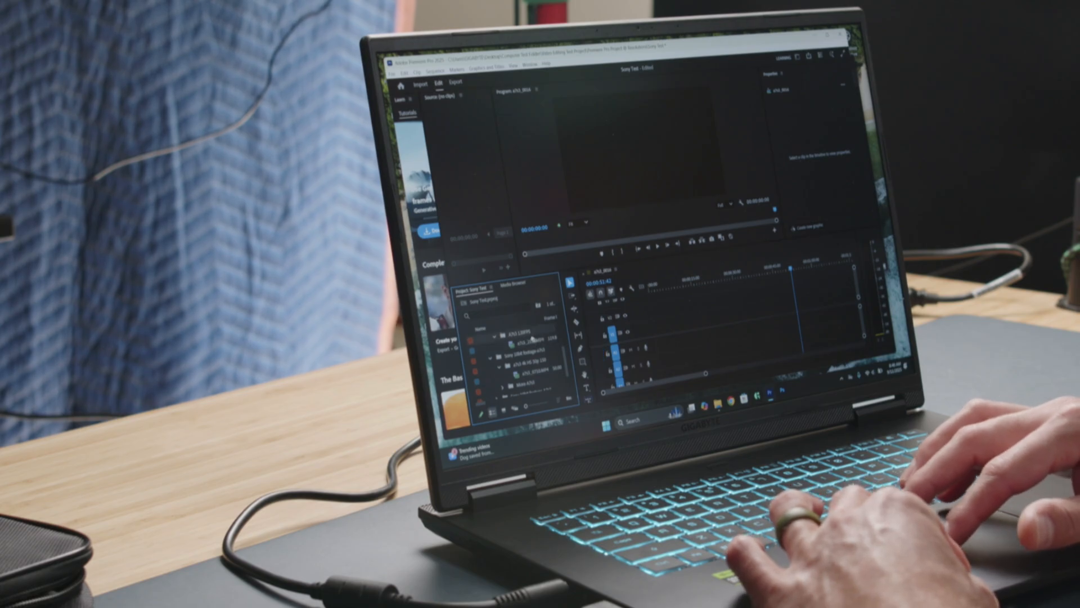
Place a7s3_2101 on the timeline keeping sequence settings and show its Media File Properties
left_click_drag(526, 353, 522, 377)
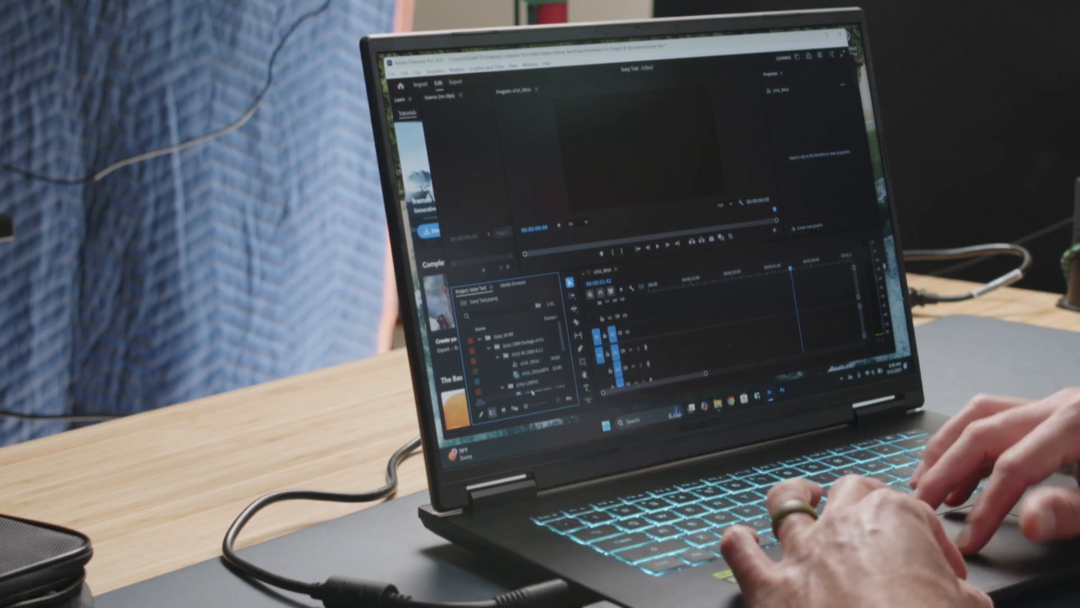
left_click_drag(643, 329, 639, 328)
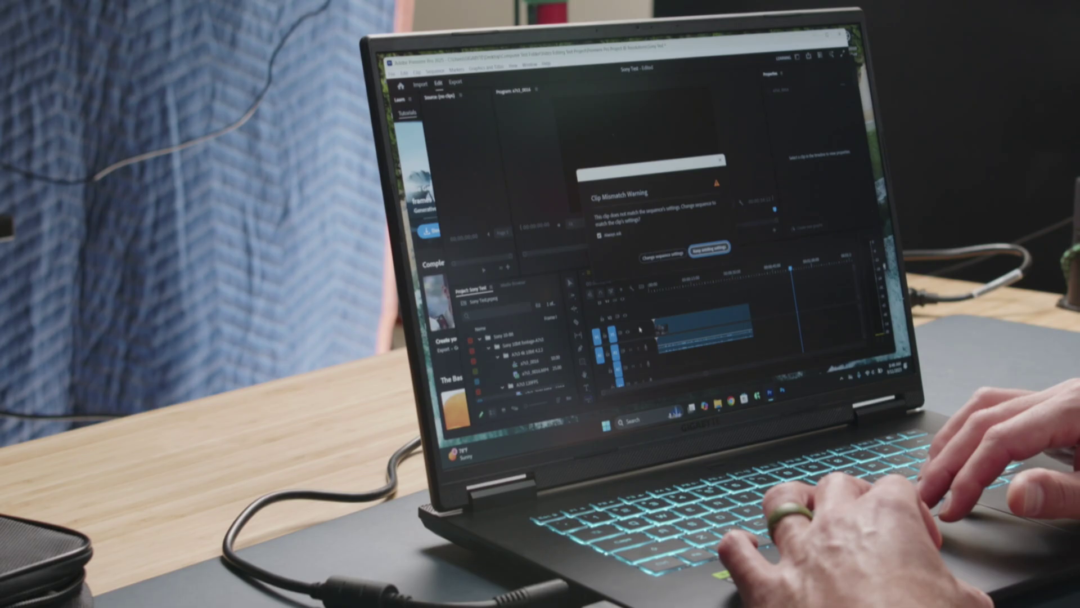
left_click(680, 257)
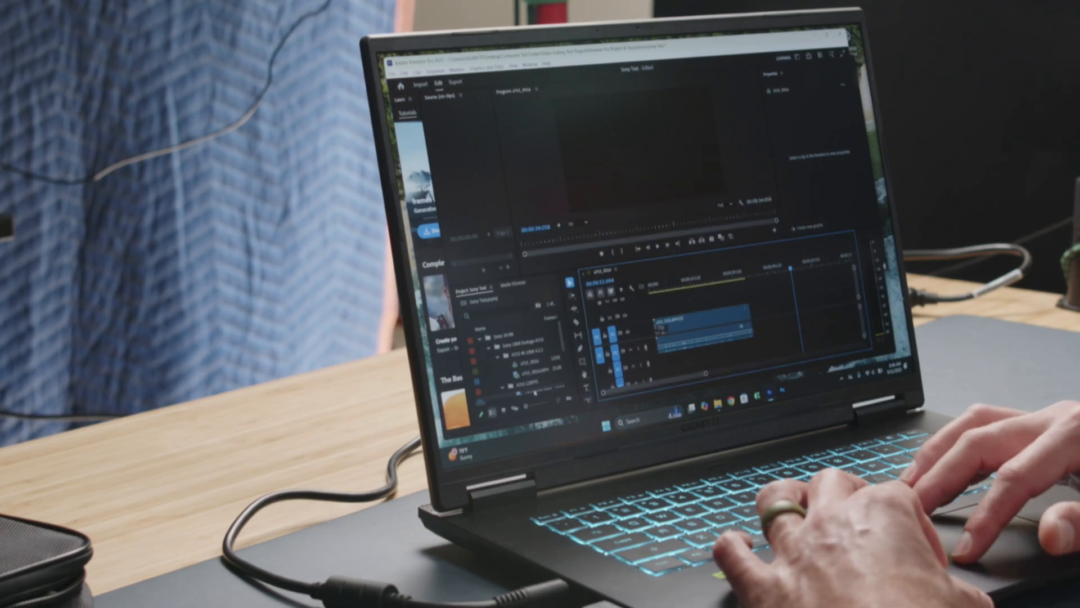
right_click(527, 369)
left_click(535, 149)
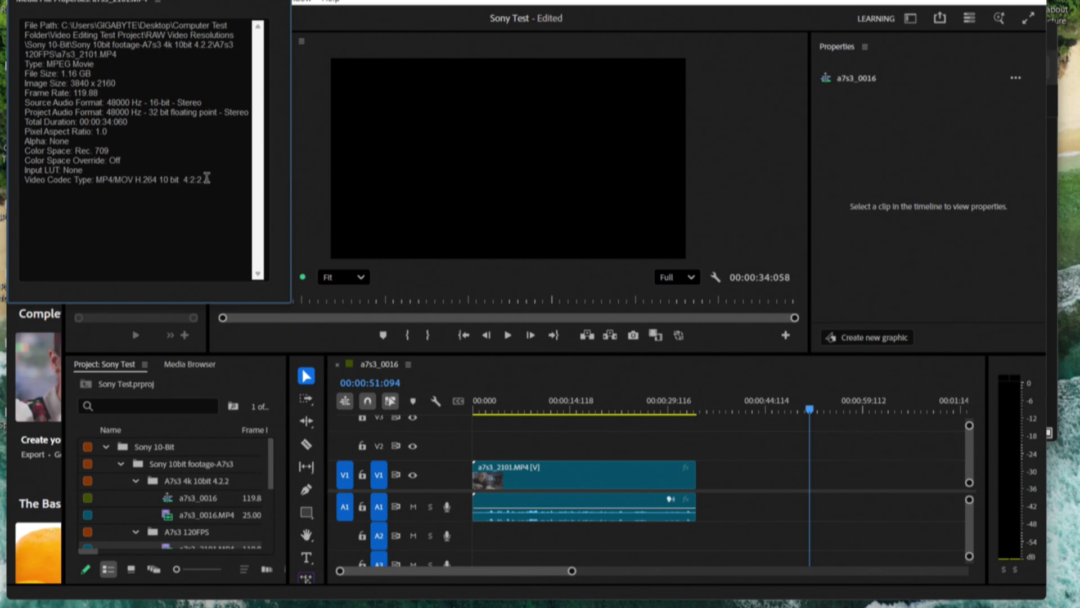
Play a7s3_2101 from the start, rearranging the details window and monitor panels alongside
left_click_drag(513, 402, 388, 388)
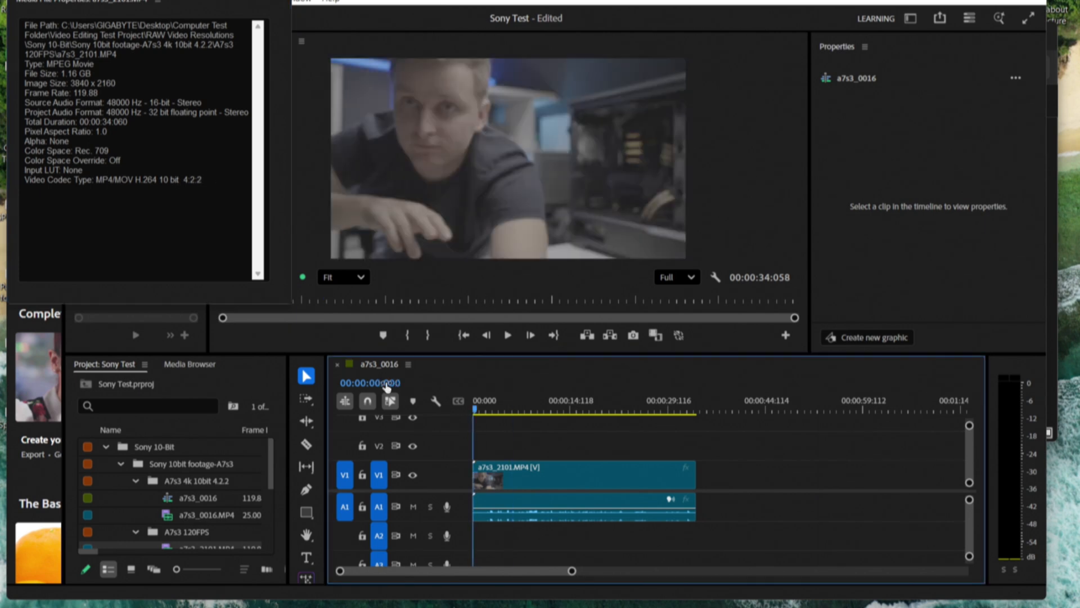
key("space")
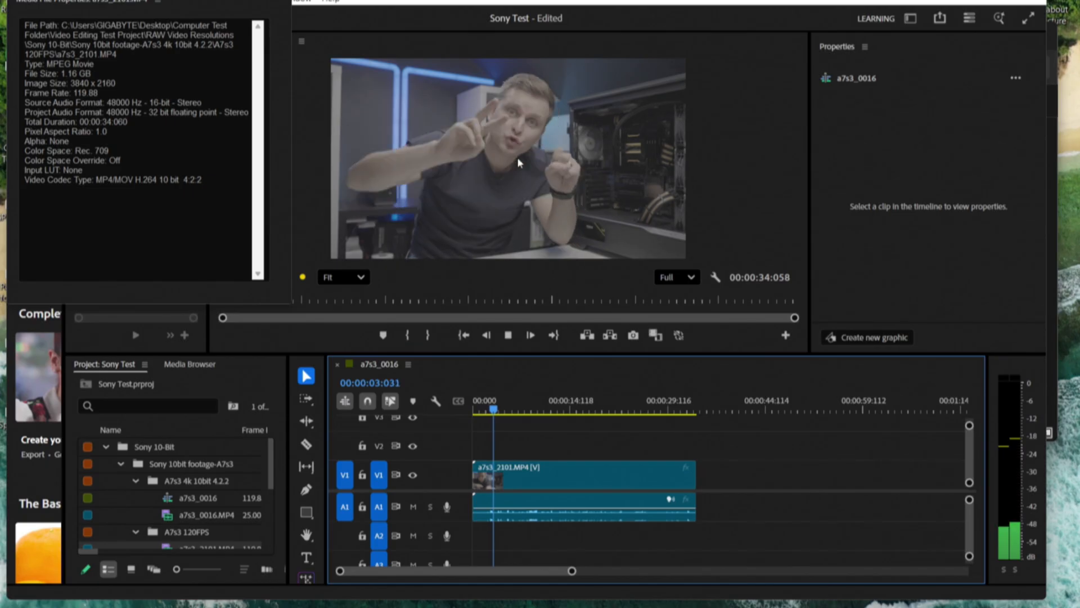
key("space")
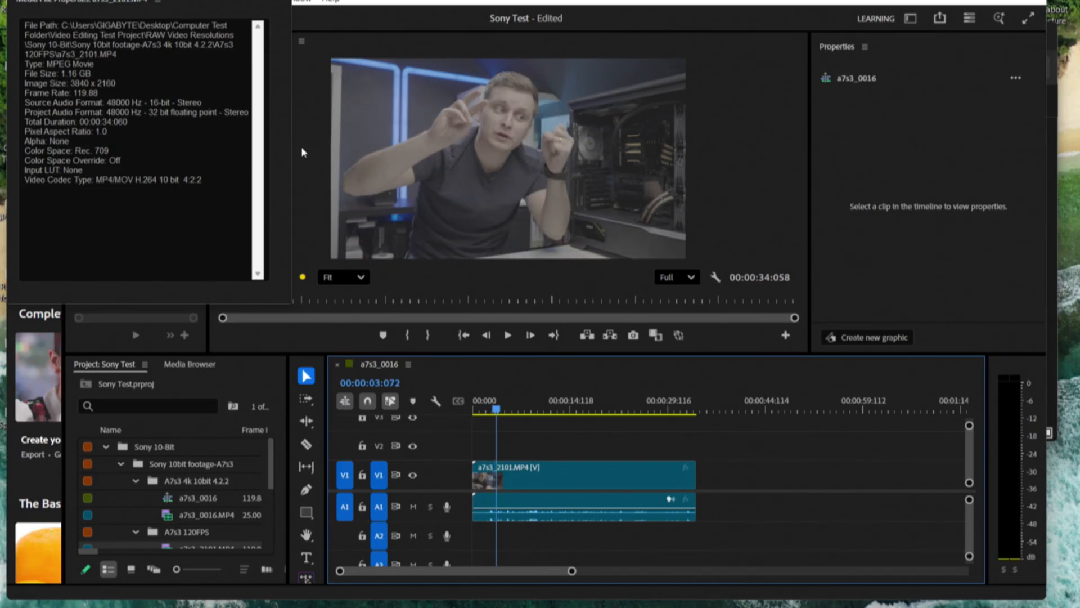
left_click_drag(127, 1, 70, 4)
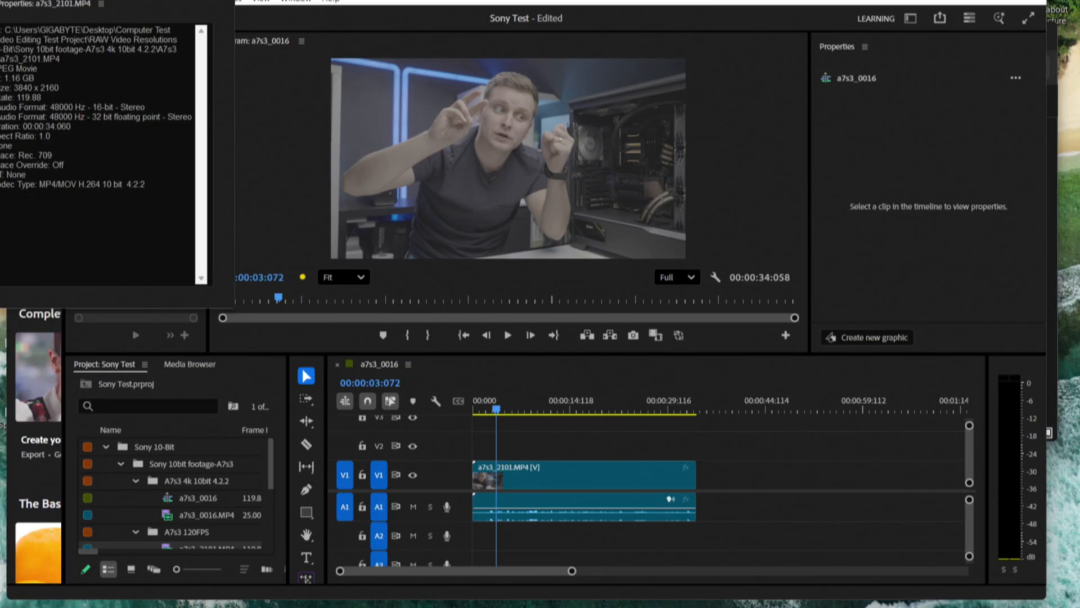
left_click_drag(209, 135, 341, 135)
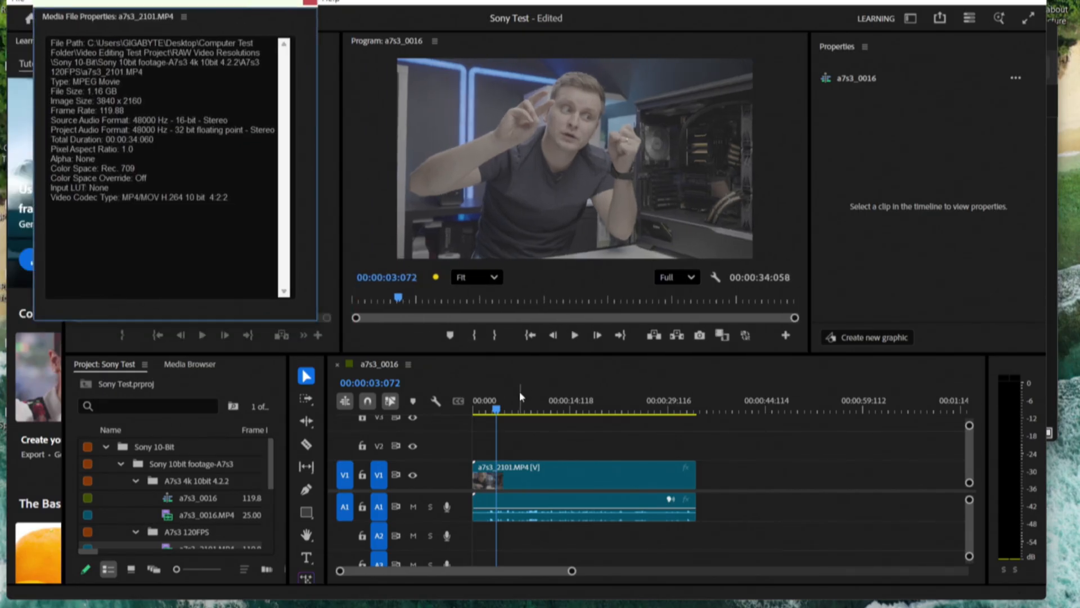
left_click(336, 386)
key("Home")
key("space")
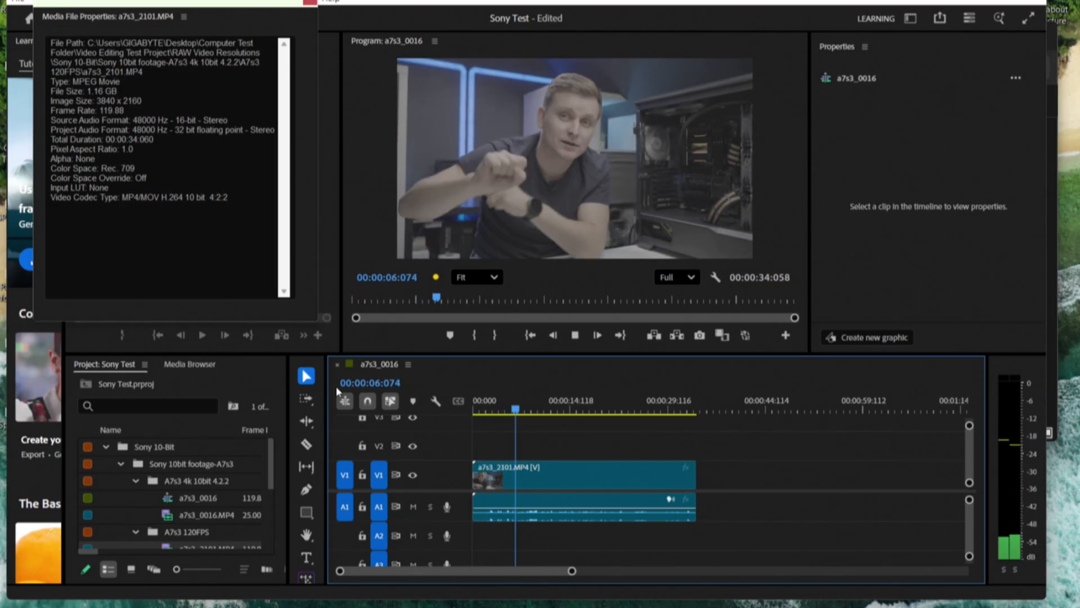
Alt-drag two more copies of a7s3_2101 after the original and play the full run, checking dropped frames
left_click(587, 486)
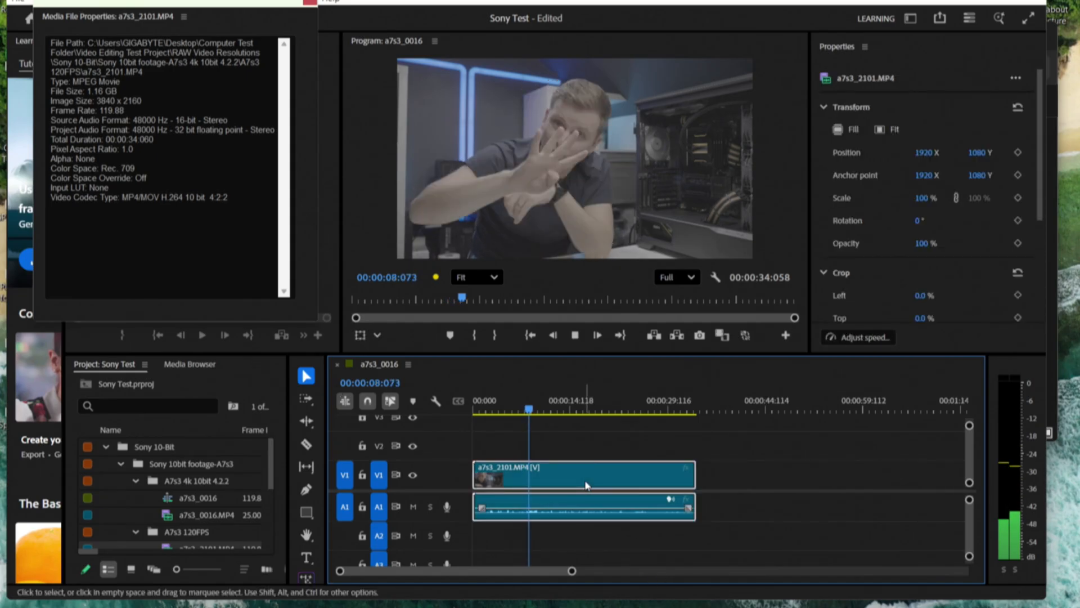
left_click_drag(587, 486, 815, 481)
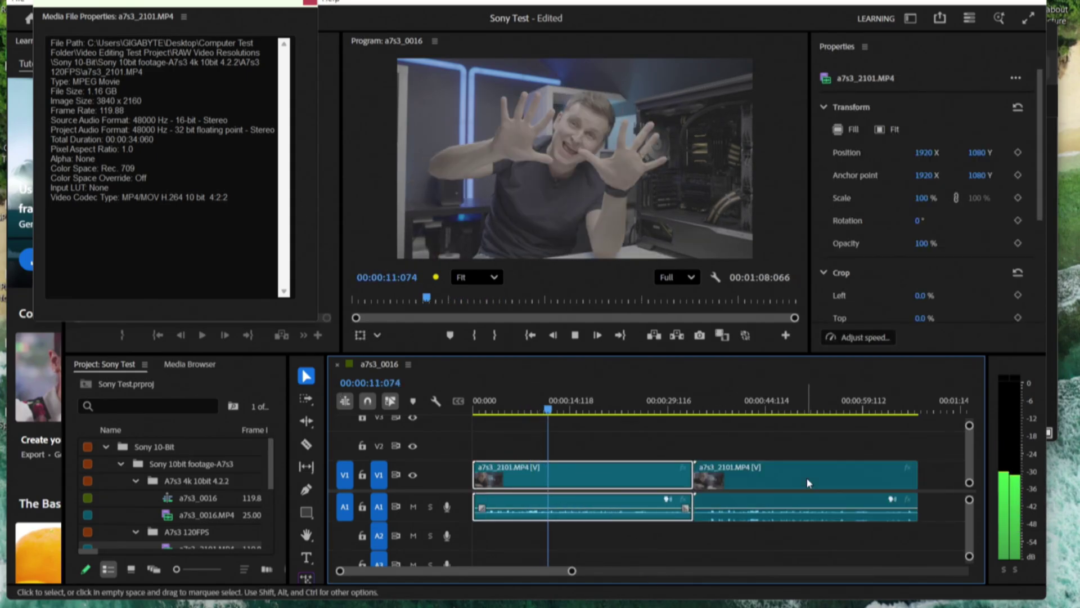
left_click(777, 477)
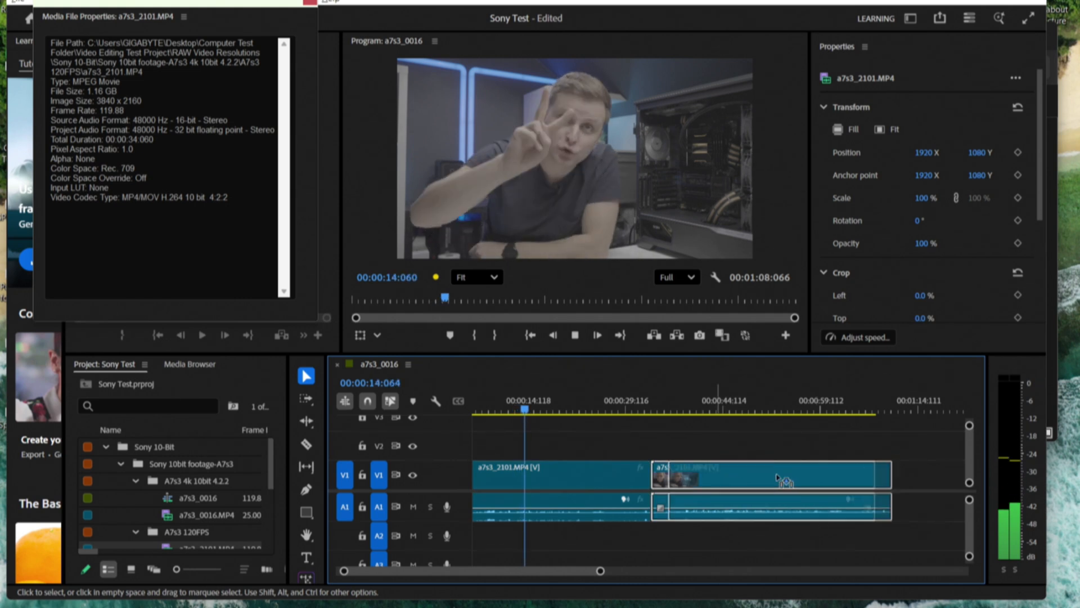
left_click_drag(784, 481, 717, 481)
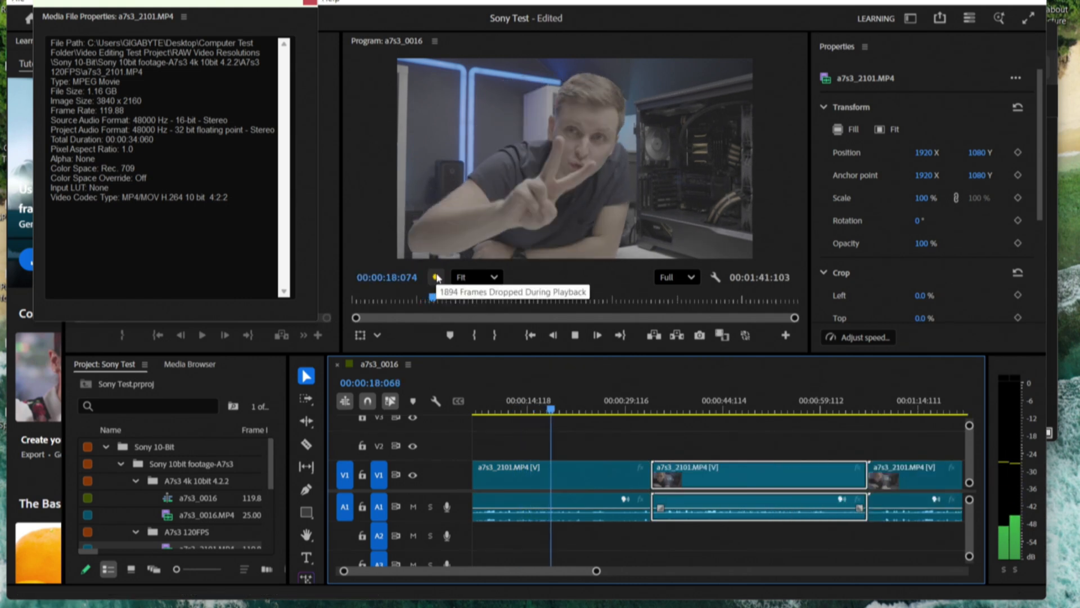
key("space")
key("Home")
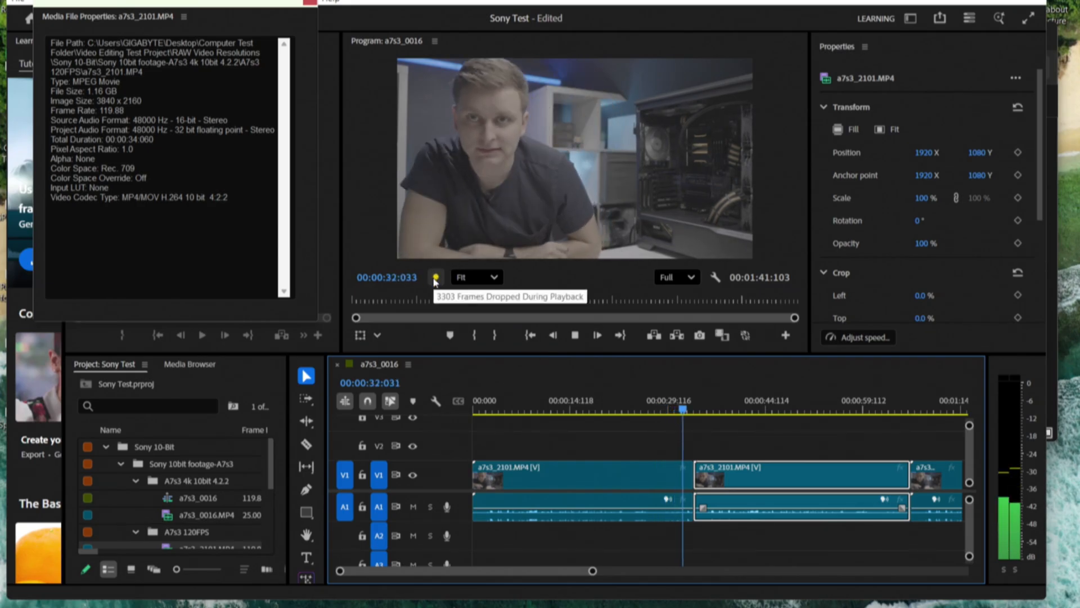
key("space")
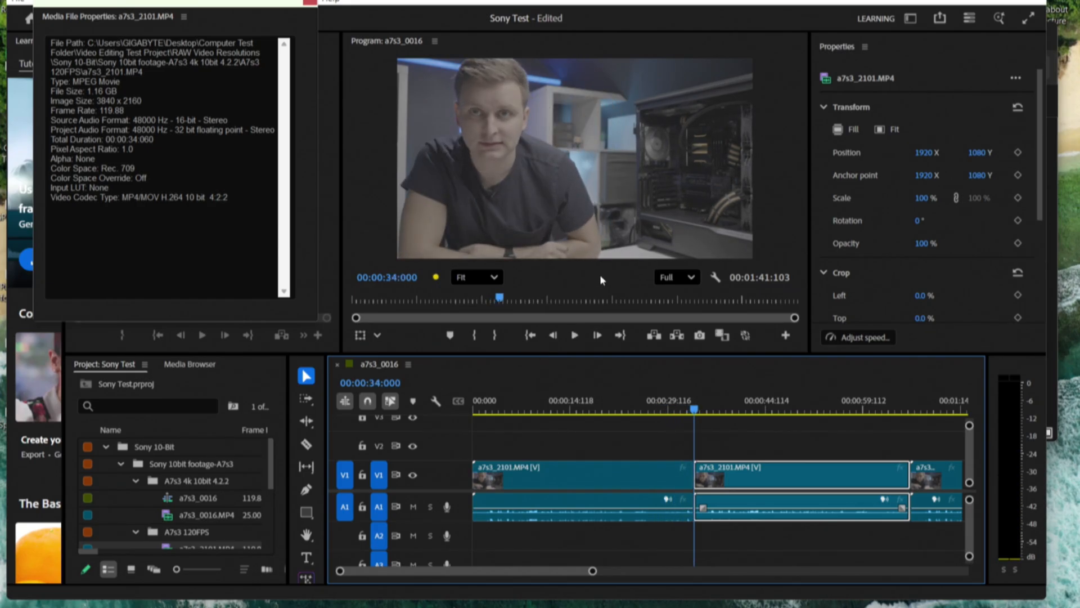
left_click_drag(696, 408, 399, 382)
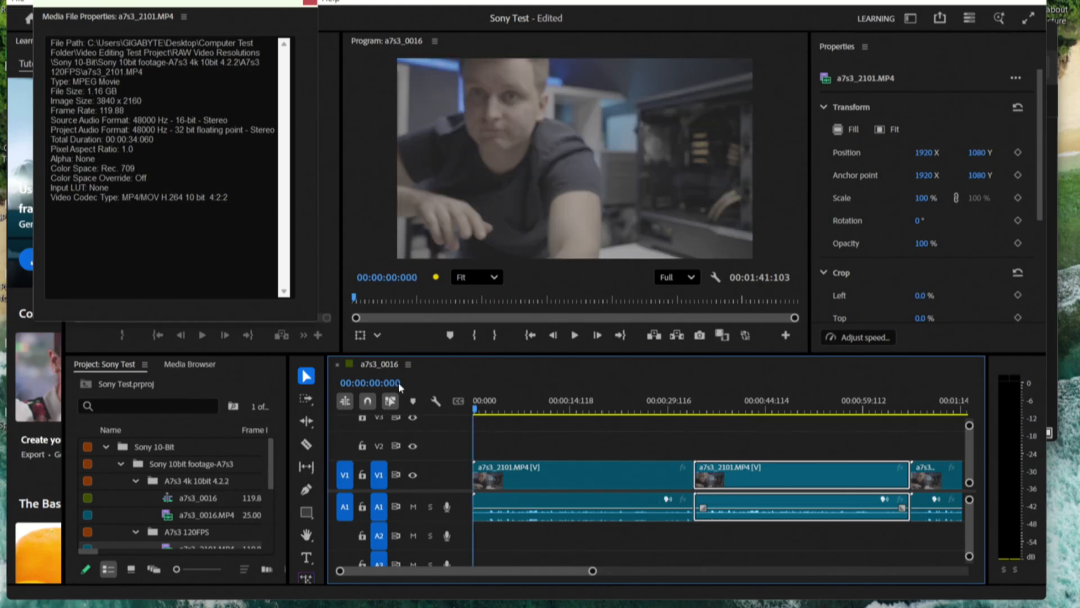
Test-play the Sony sequence at 1/4 playback resolution and check dropped frames
left_click(685, 279)
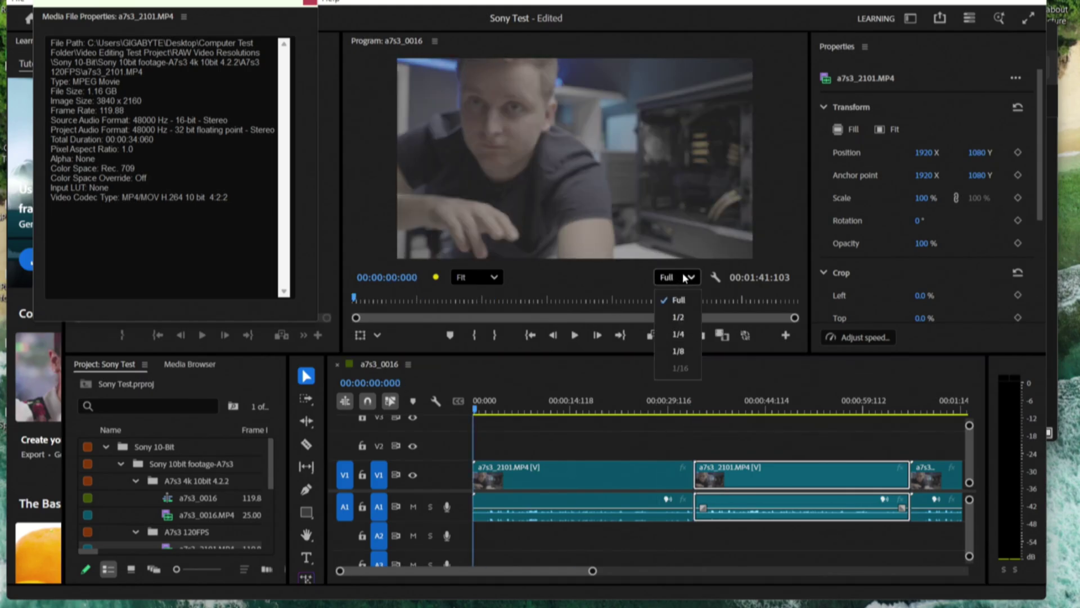
left_click(679, 334)
left_click(507, 412)
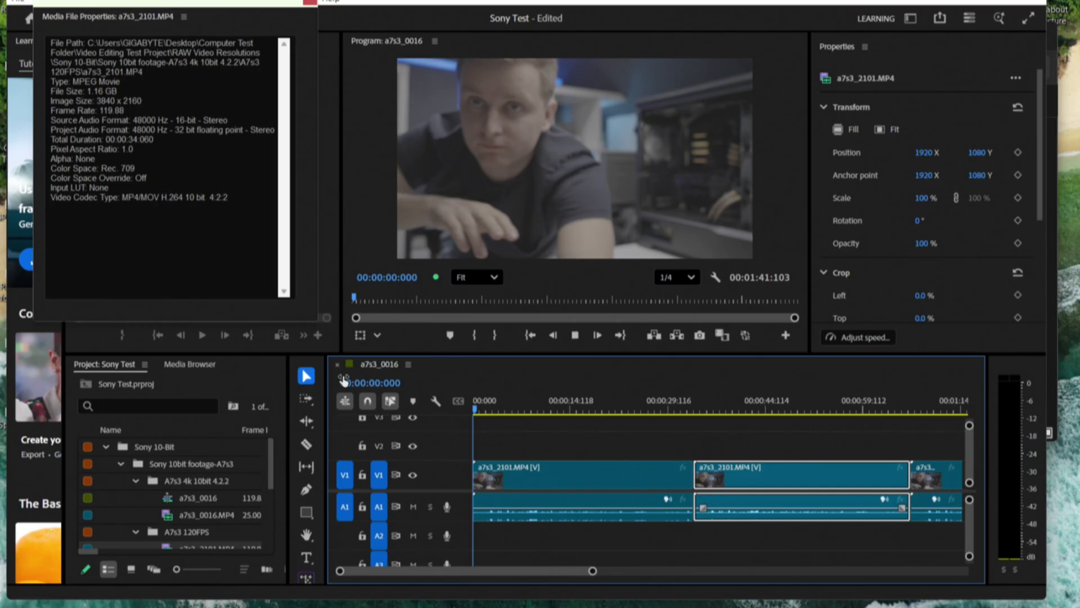
key("space")
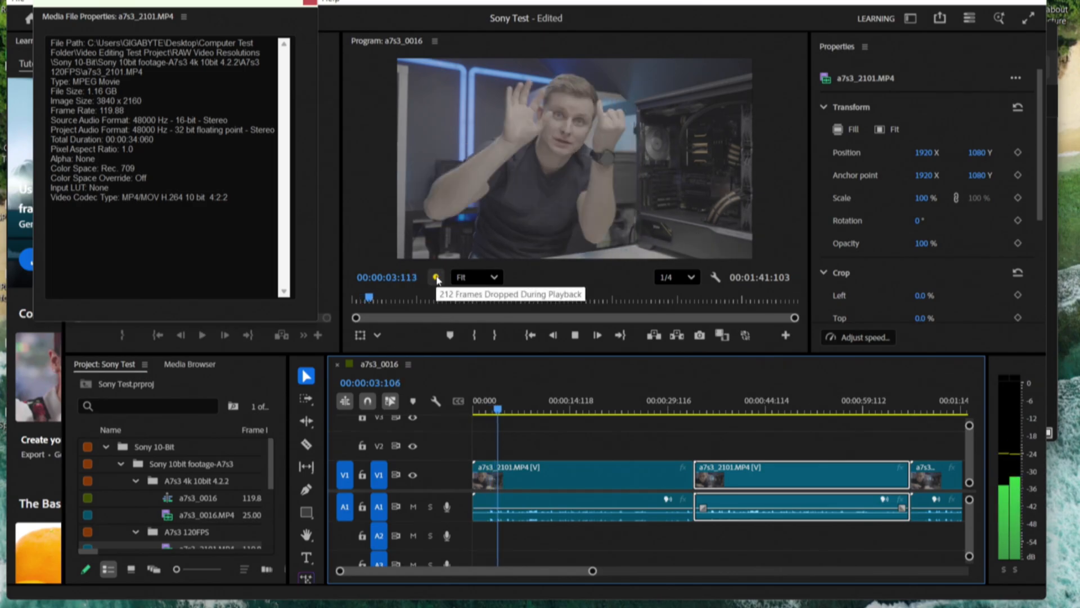
key("space")
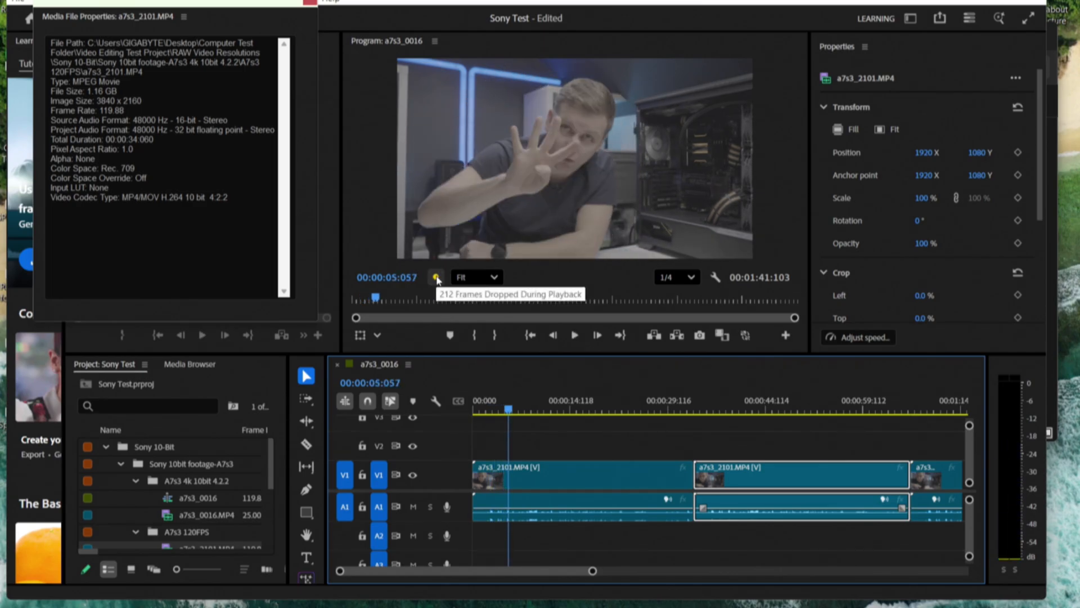
Lower the Program monitor playback resolution to 1/8
left_click(675, 278)
left_click(688, 346)
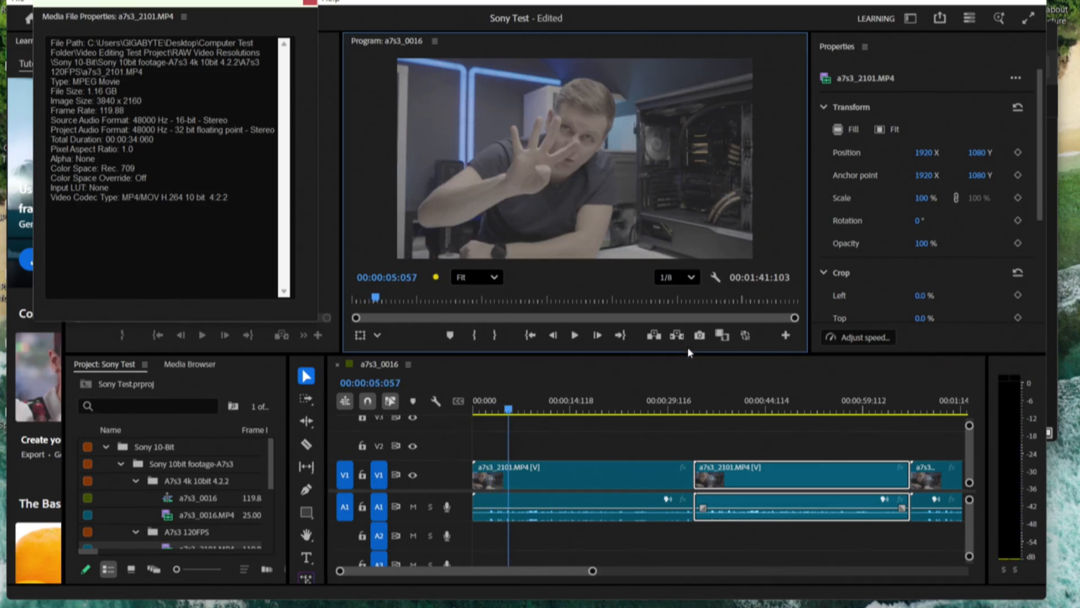
Play the Sony sequence from the start at 1/8 resolution and check dropped frames
key("Home")
left_click(331, 396)
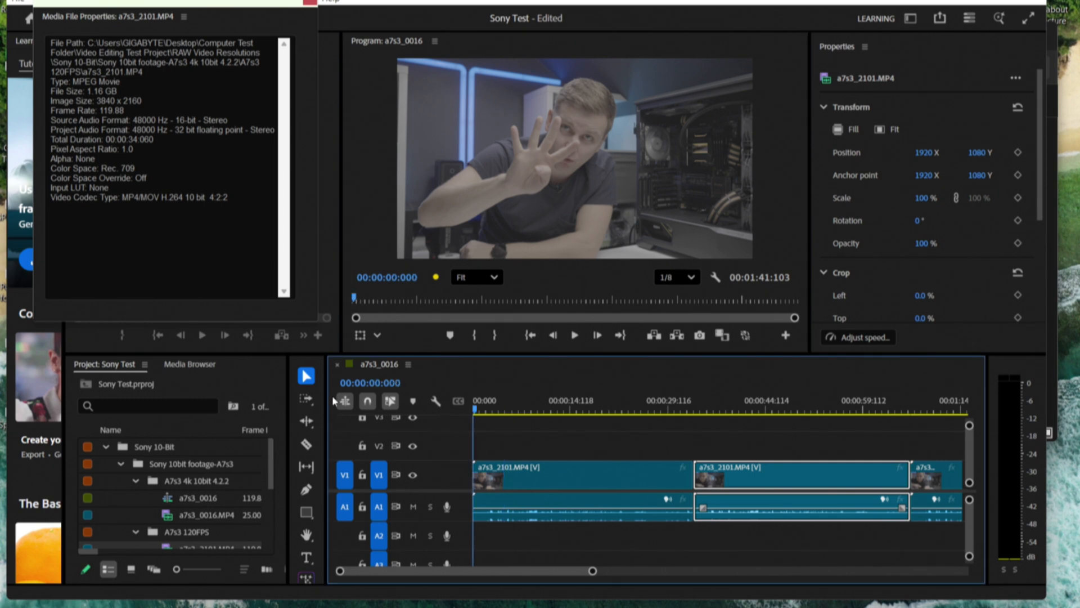
key("space")
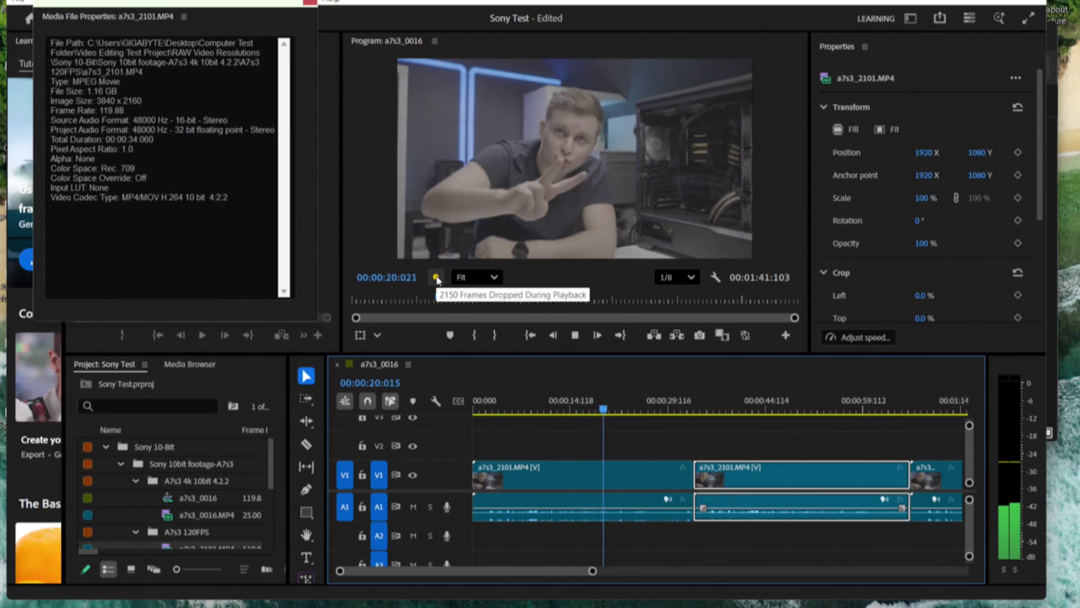
key("space")
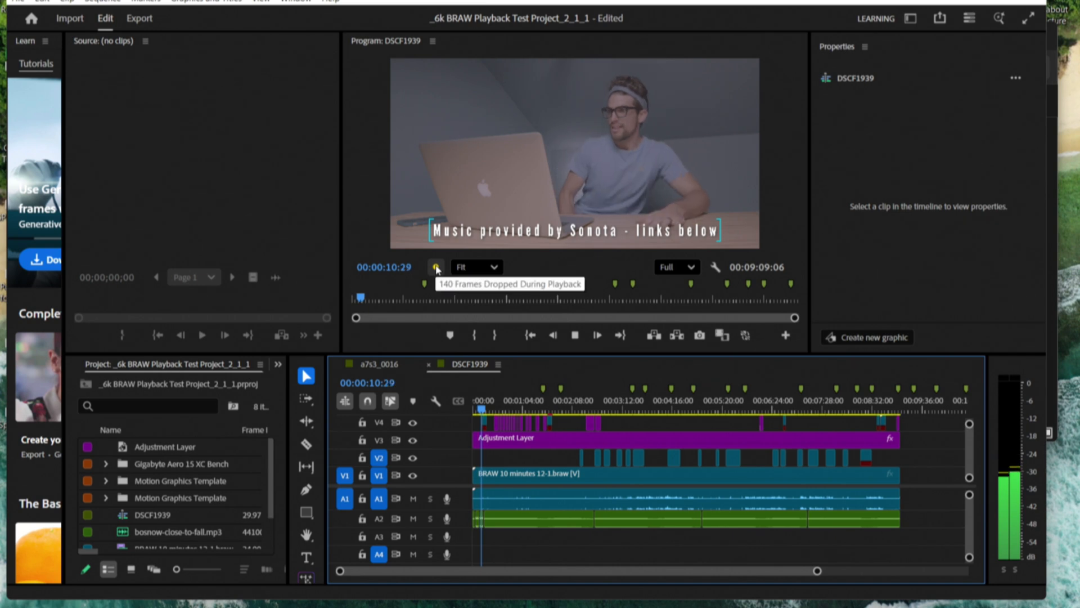
Replay the 6K BRAW sequence from the start at full resolution past the offline media
key("space")
key("Home")
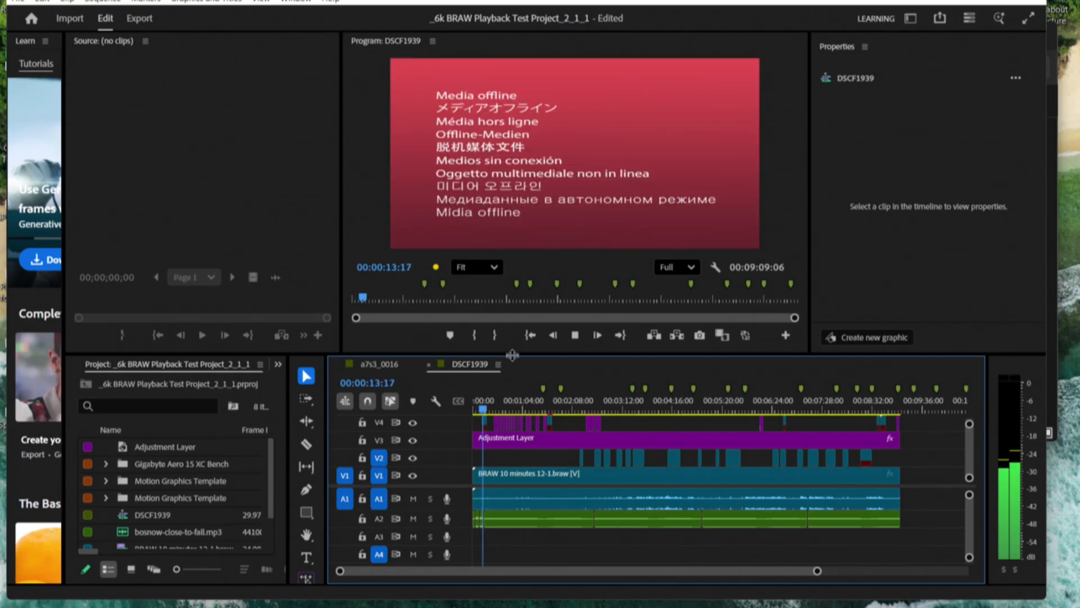
key("space")
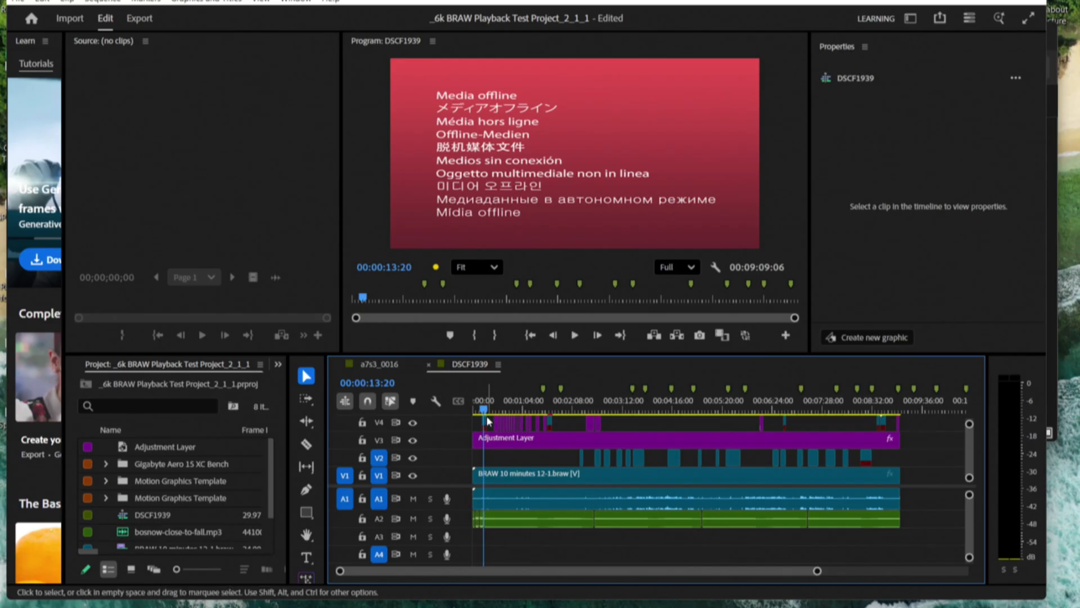
left_click(486, 421)
left_click(487, 418)
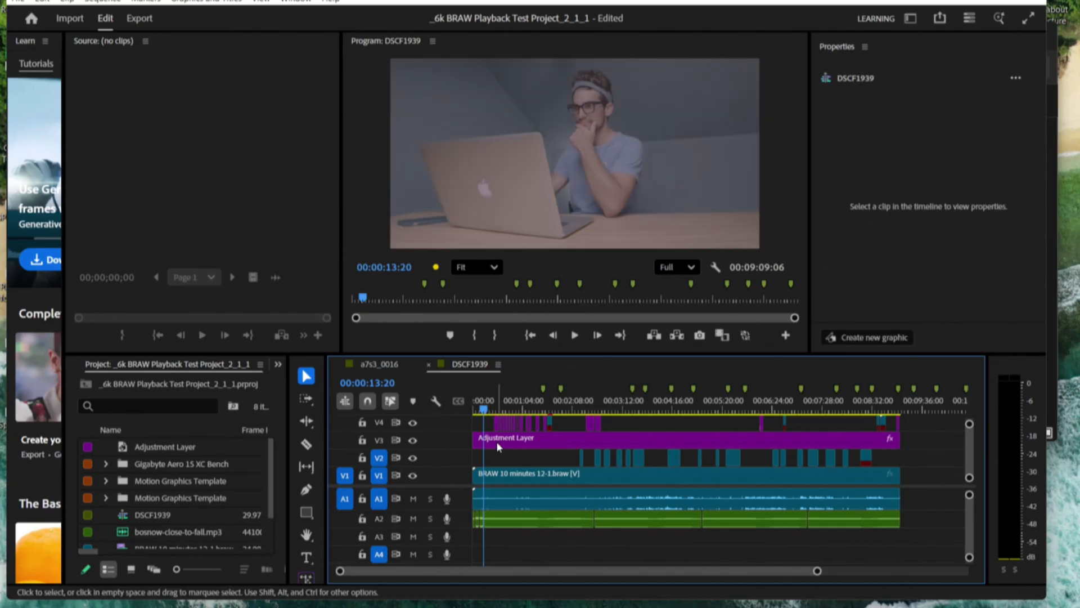
key("space")
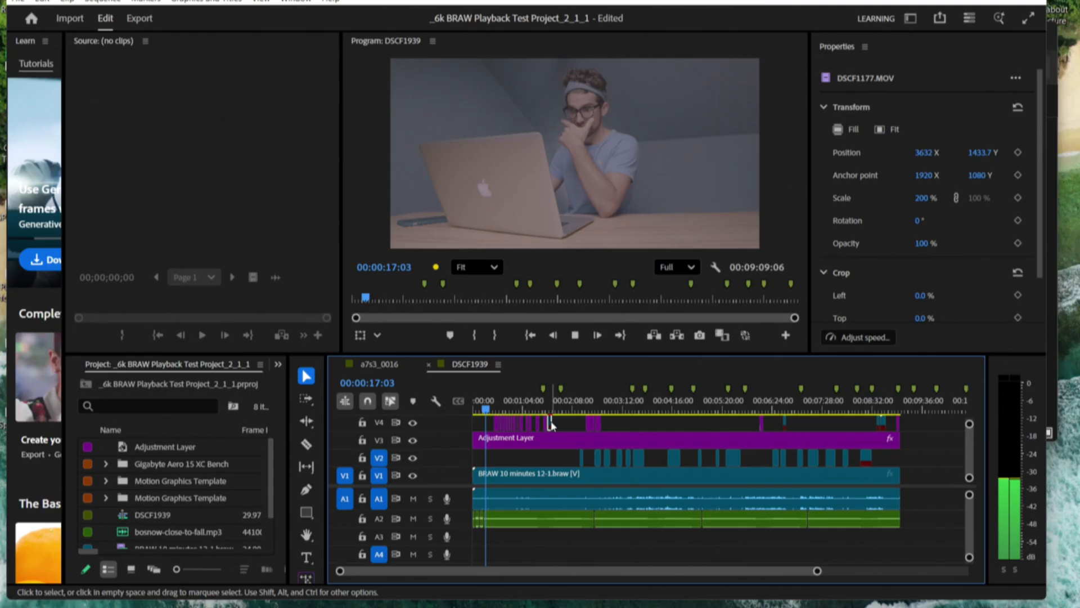
left_click(551, 424)
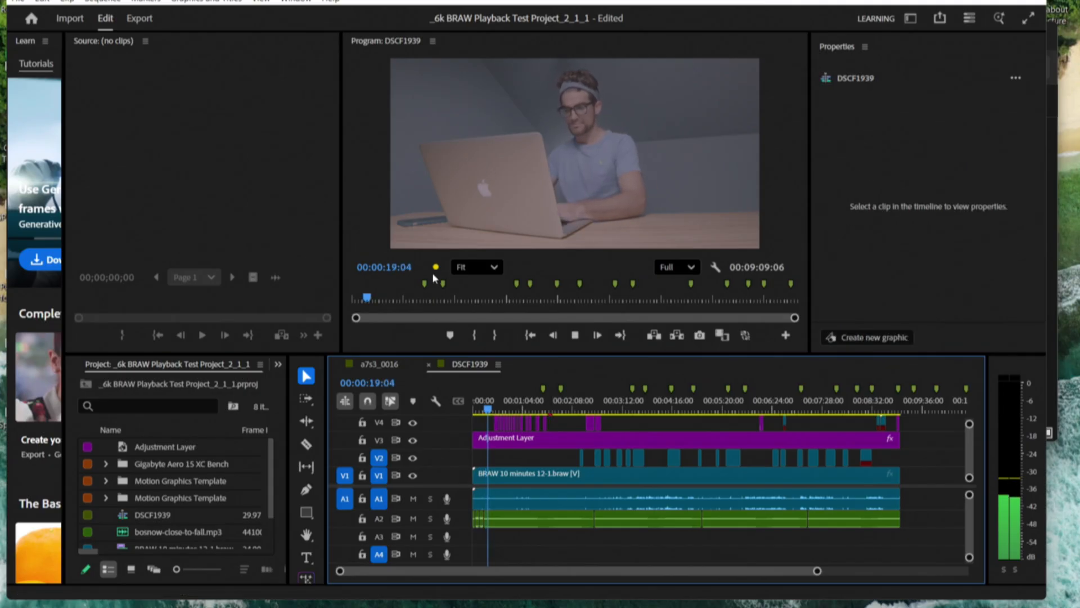
mouse_move(435, 267)
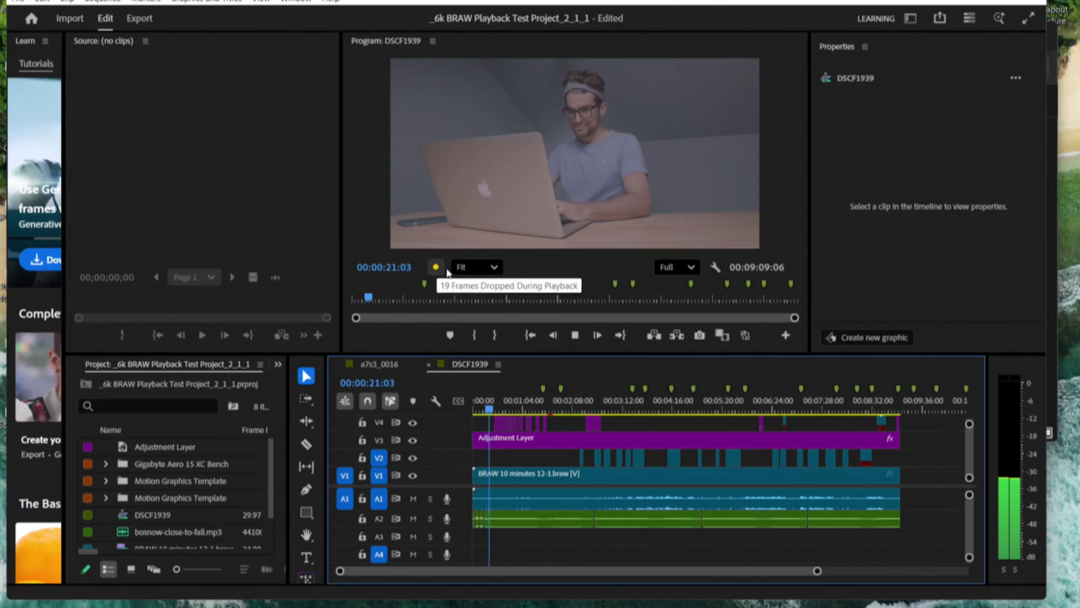
Play the BRAW sequence at 1/2 resolution from the start, then bring up the File menu
left_click(681, 267)
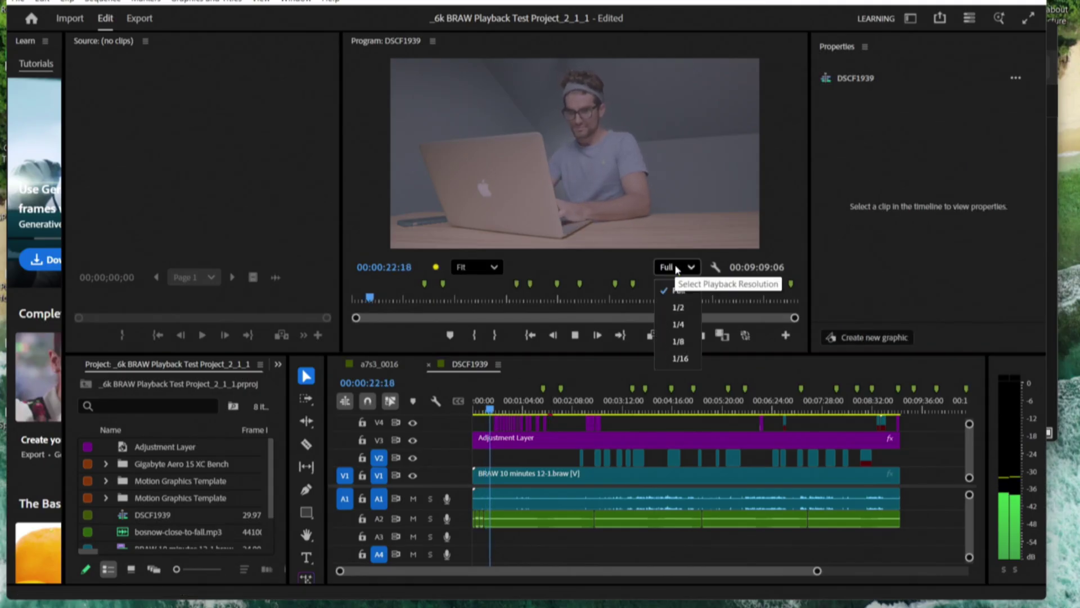
left_click(675, 306)
left_click(346, 376)
key("Home")
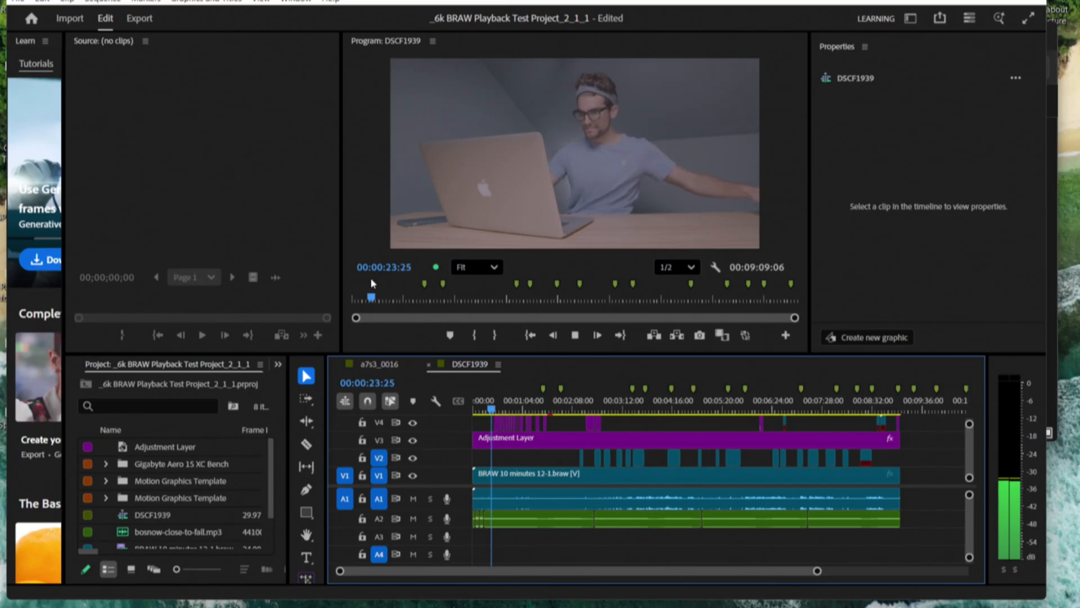
left_click(16, 1)
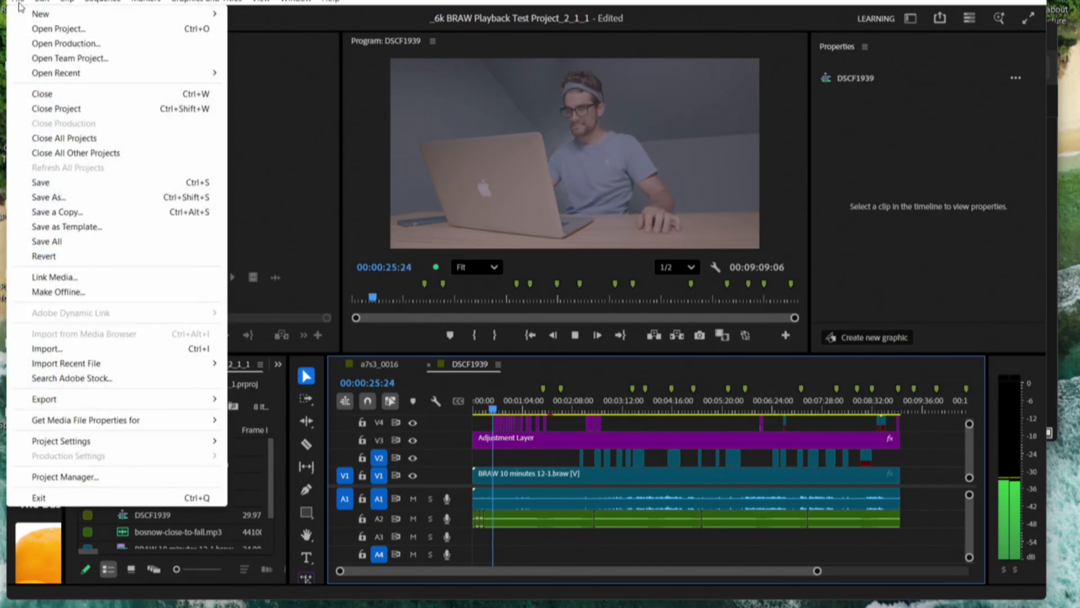
mouse_move(118, 73)
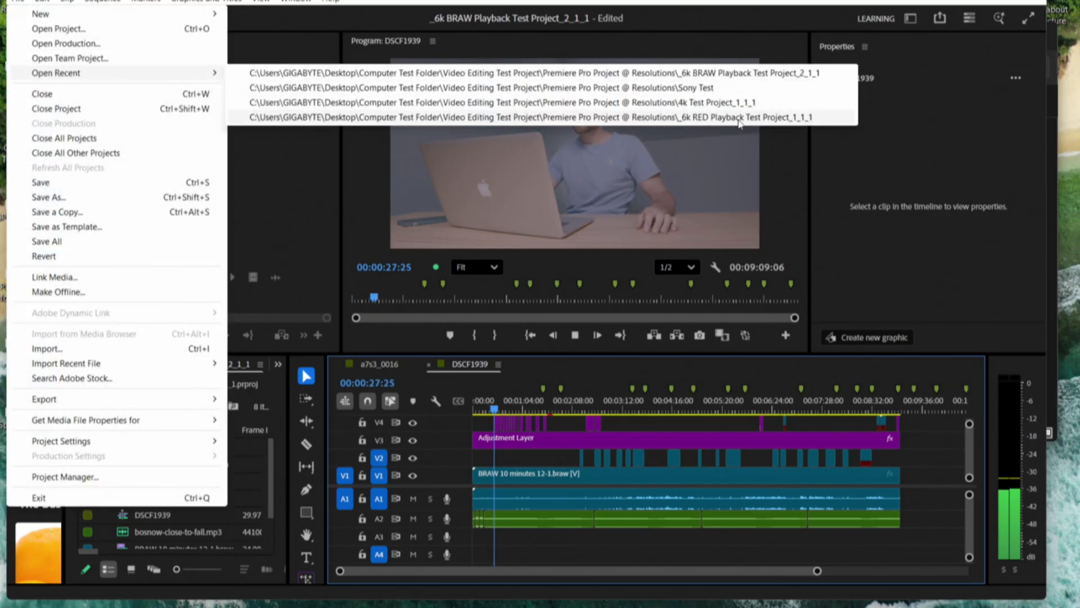
Open the 6K RED Playback Test project, dismissing Link Media, and return to the sequence start
left_click(743, 121)
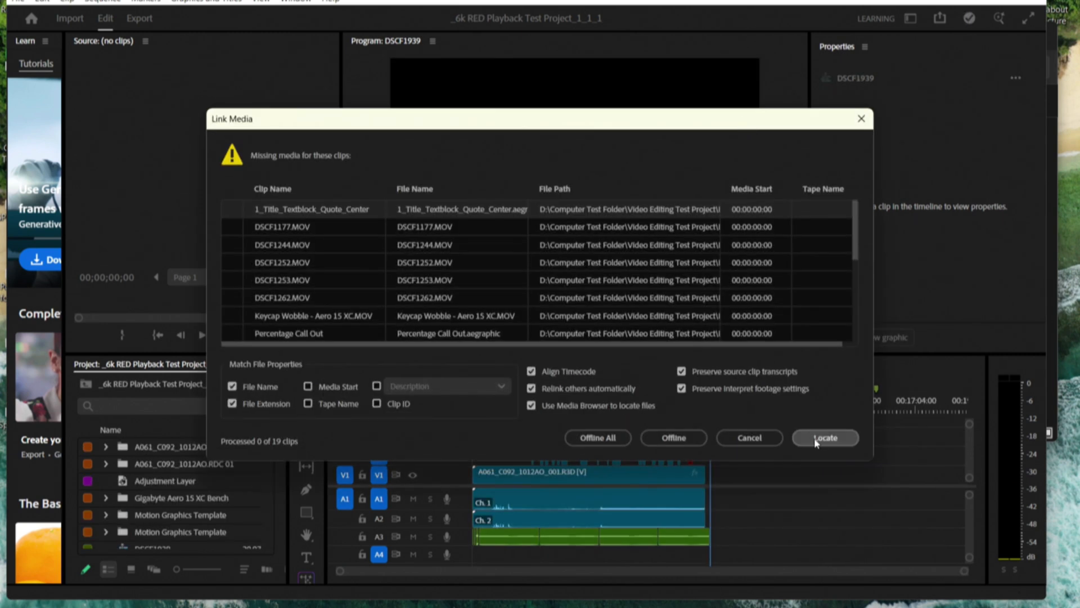
left_click(749, 437)
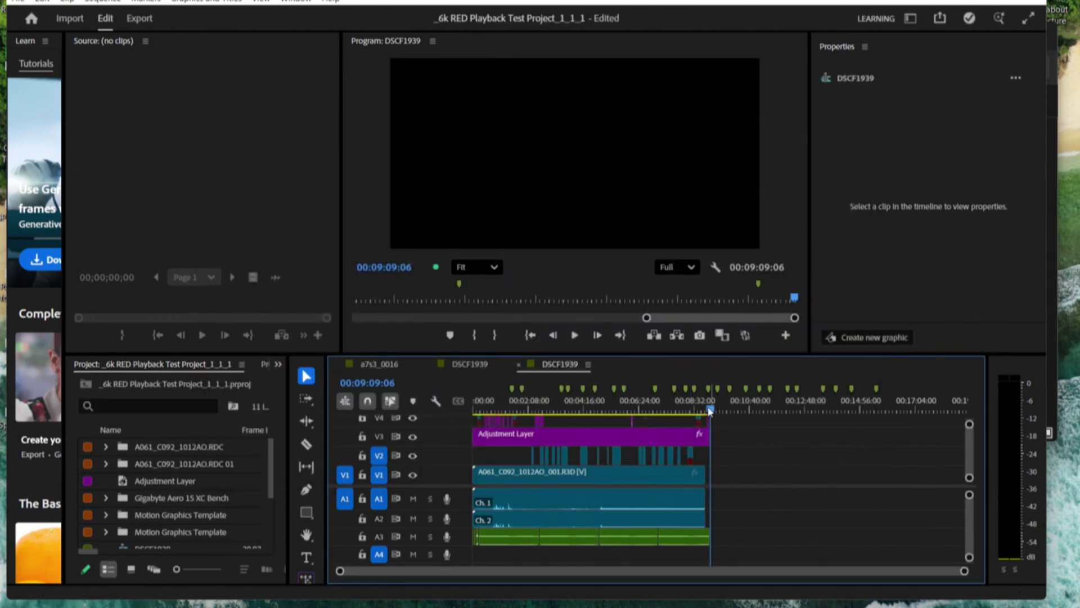
key("Home")
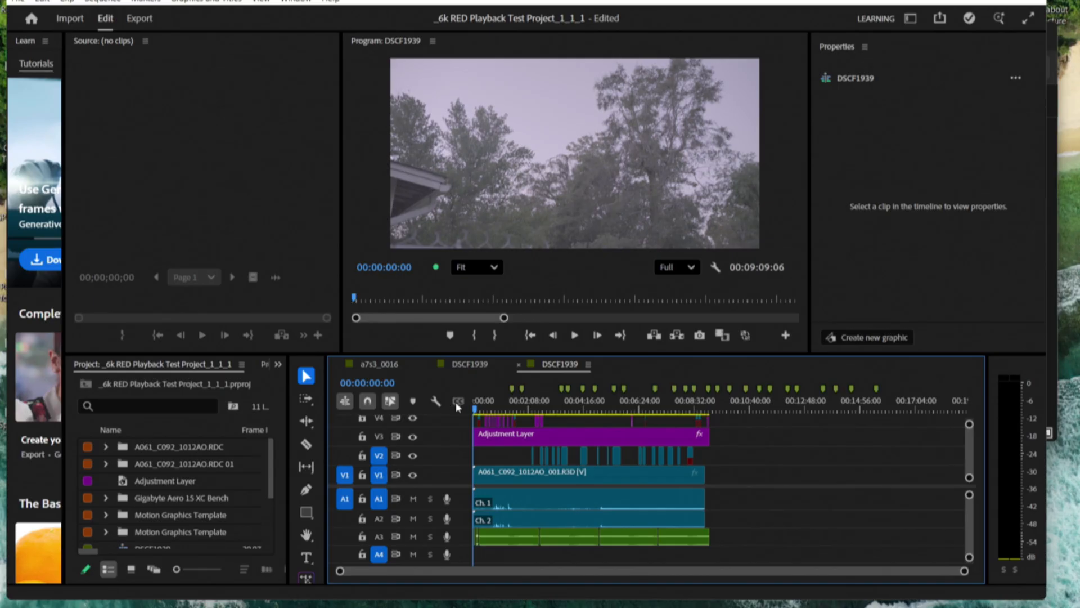
left_click(478, 422)
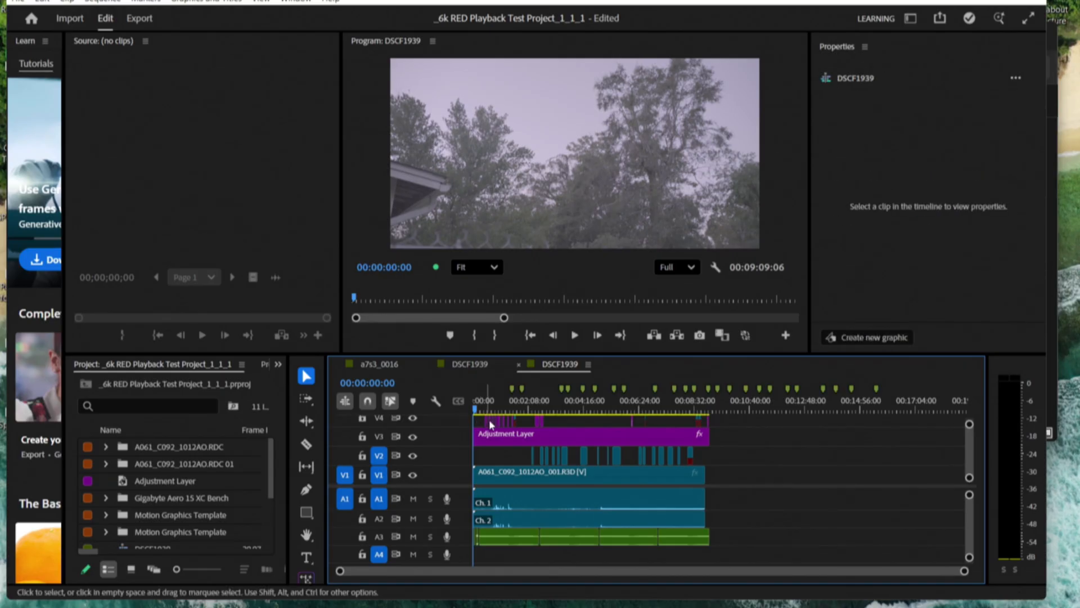
left_click(513, 423)
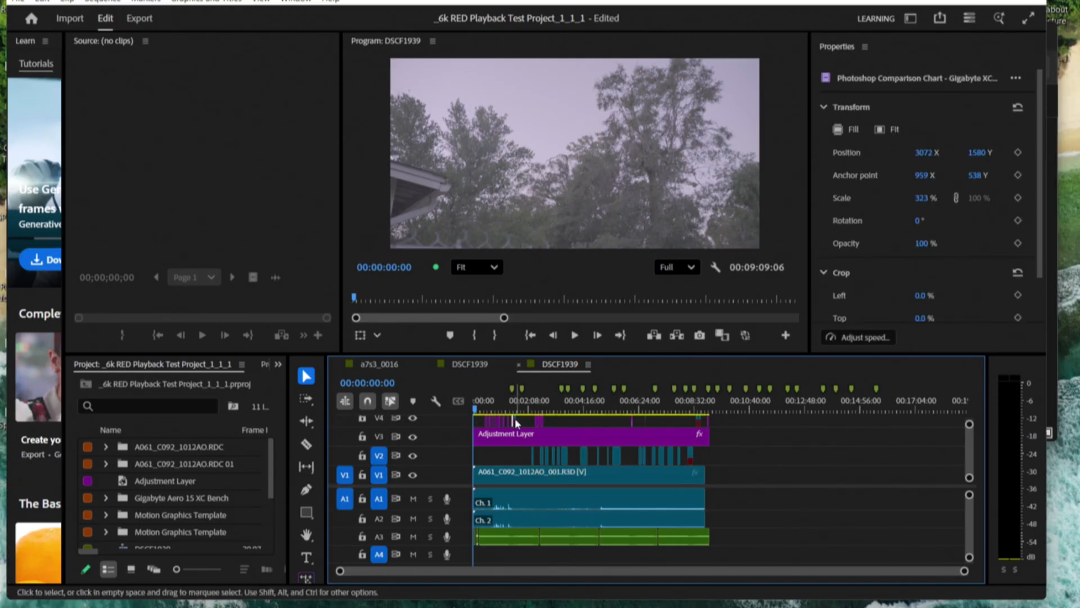
left_click(516, 420)
left_click(516, 421)
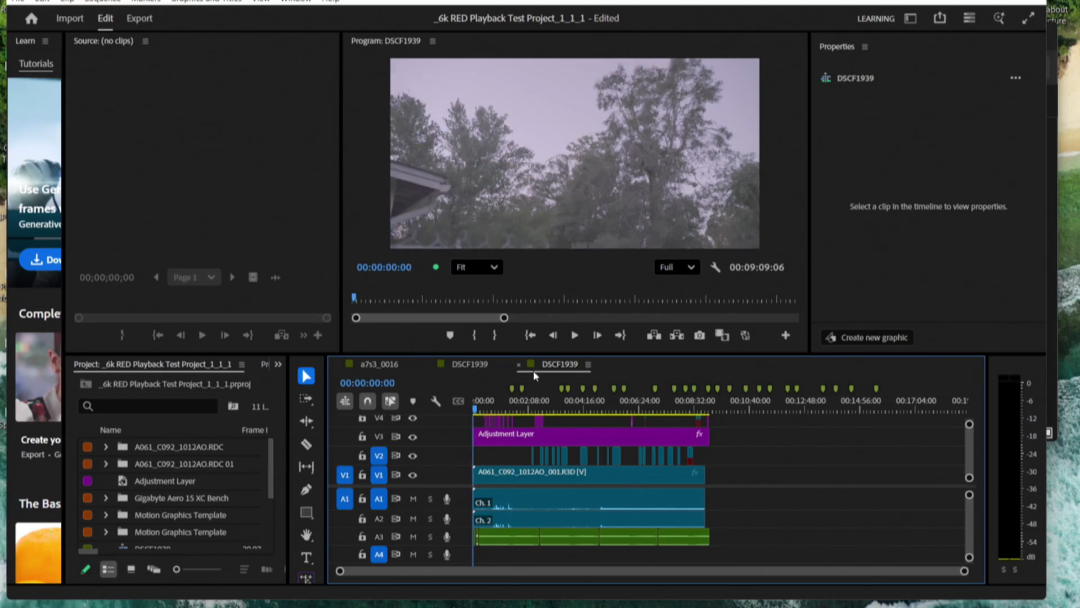
Play the RED sequence at full resolution for 20 seconds and check dropped frames
key("space")
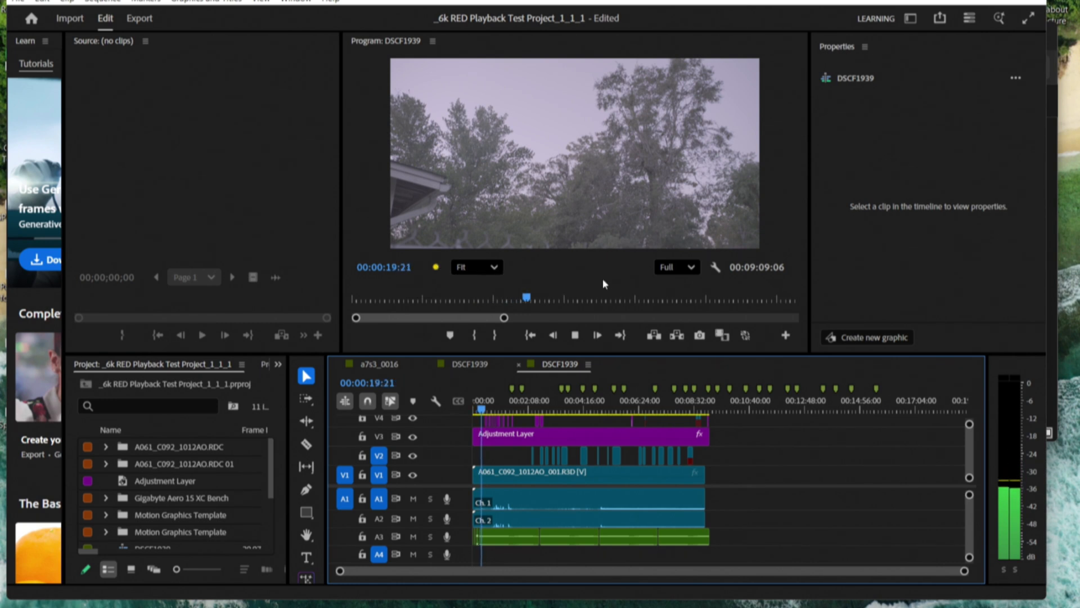
key("space")
left_click(667, 267)
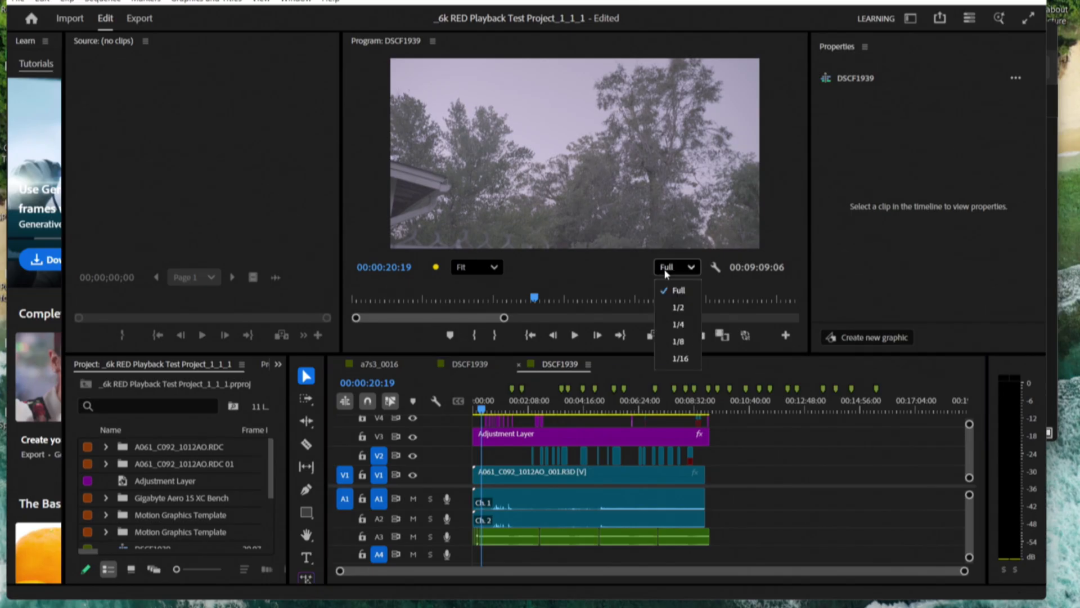
Play the 6K RED sequence from the start at 1/2 playback resolution
left_click(676, 308)
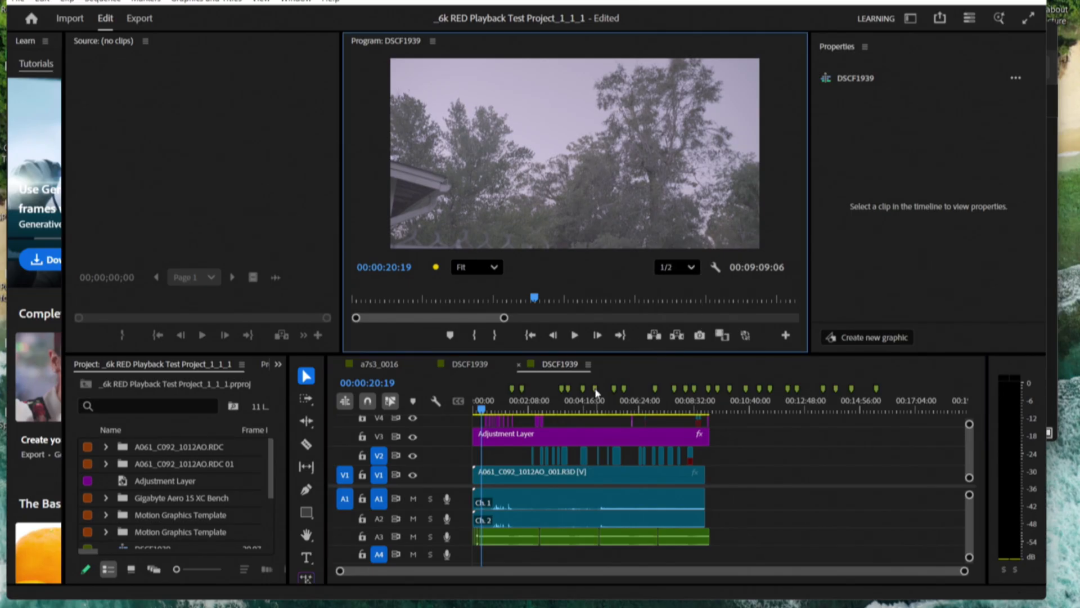
left_click(429, 411)
key("Home")
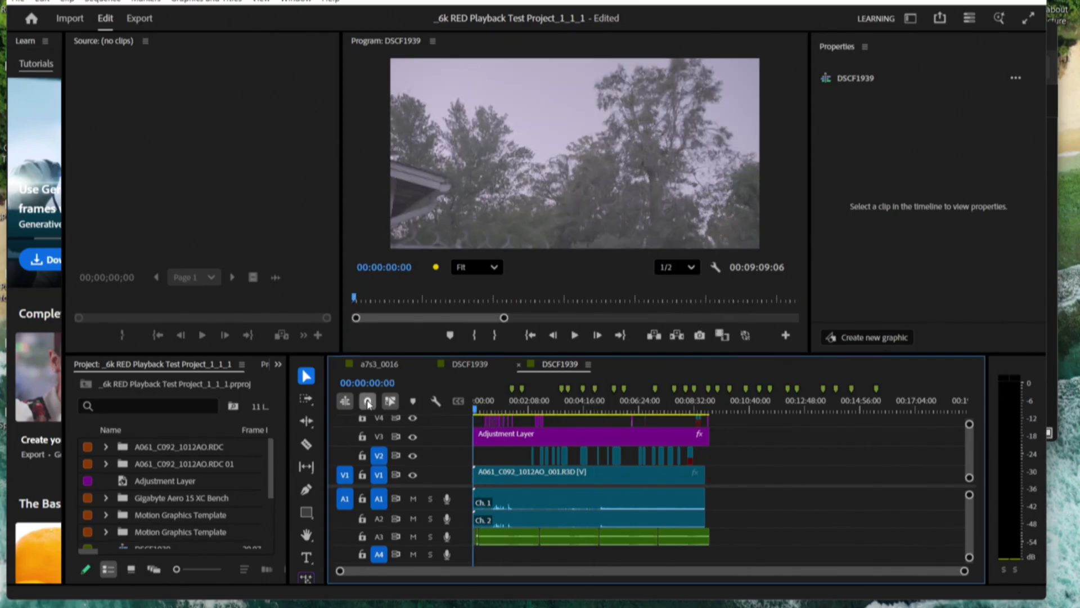
key("space")
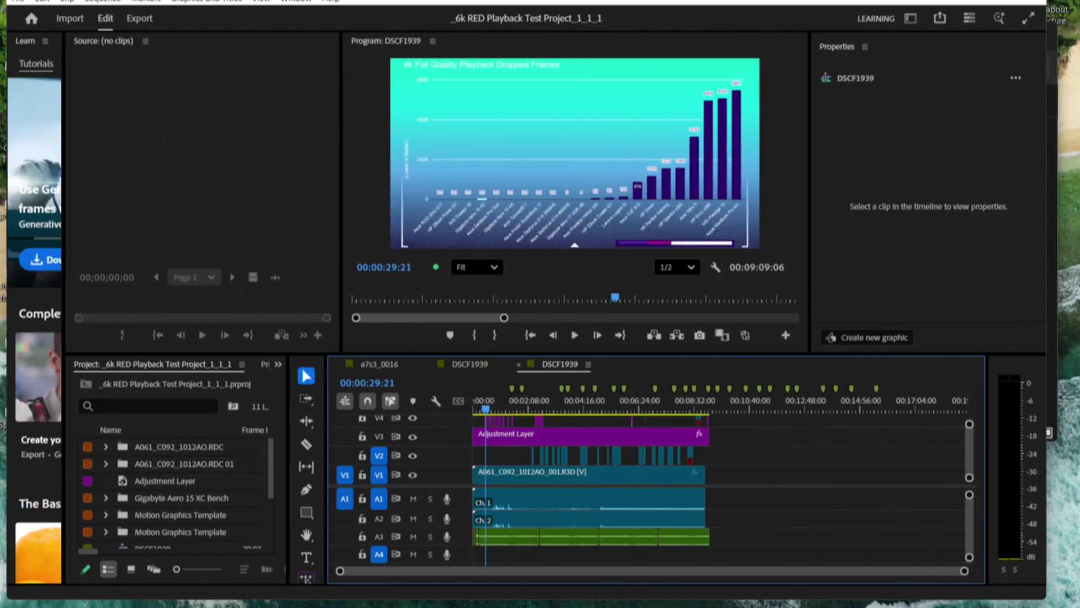
Quit Premiere Pro, discarding unsaved changes to the 6K and Sony Test projects
key("super+q")
left_click(553, 354)
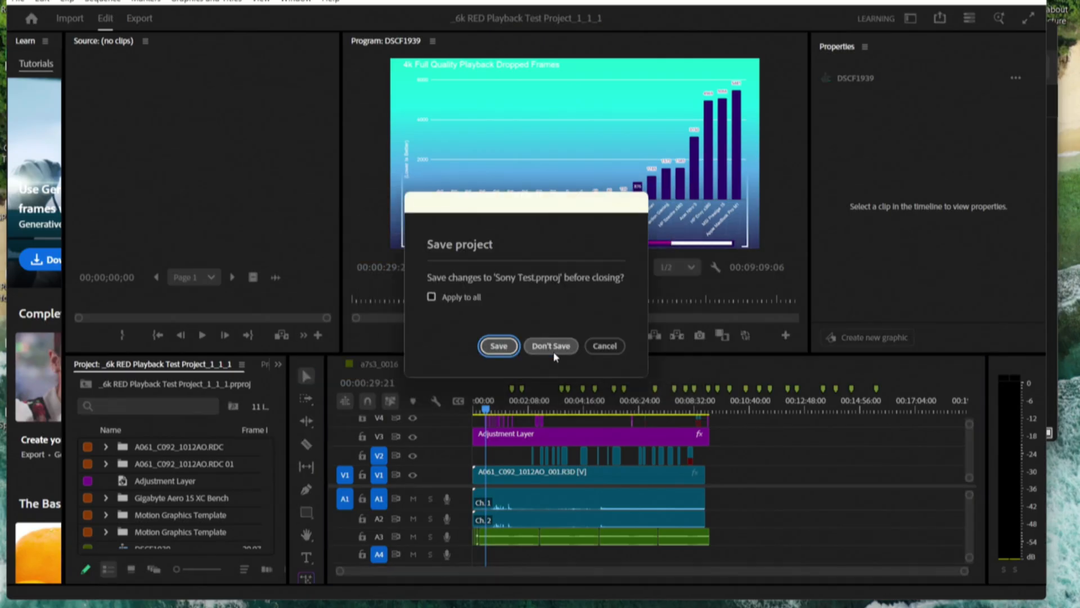
left_click(499, 346)
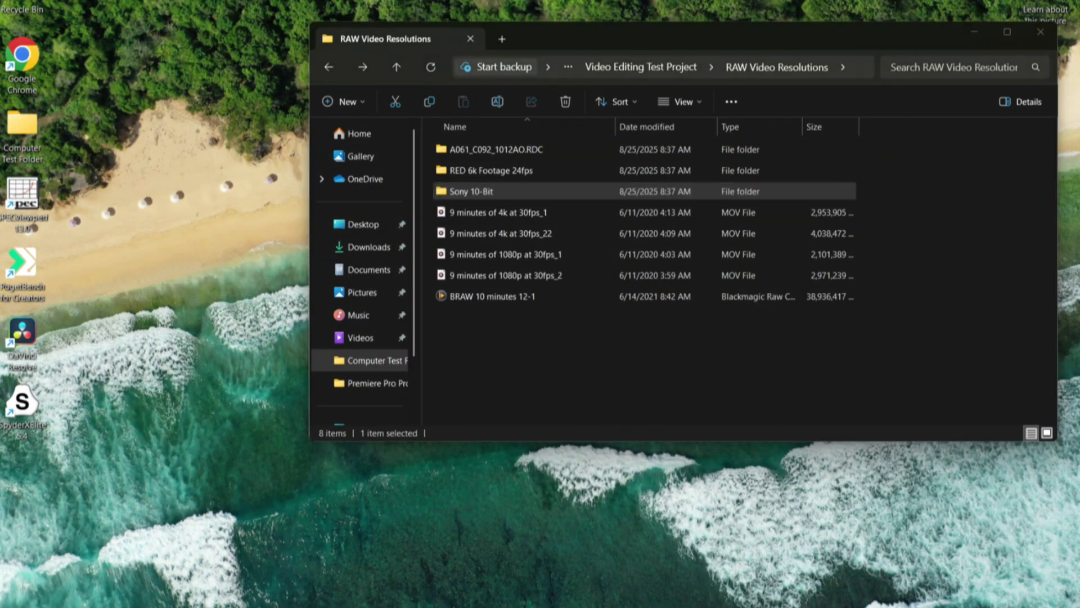
Launch Adobe Lightroom Classic from the Windows search for "light"
key("super")
type("light")
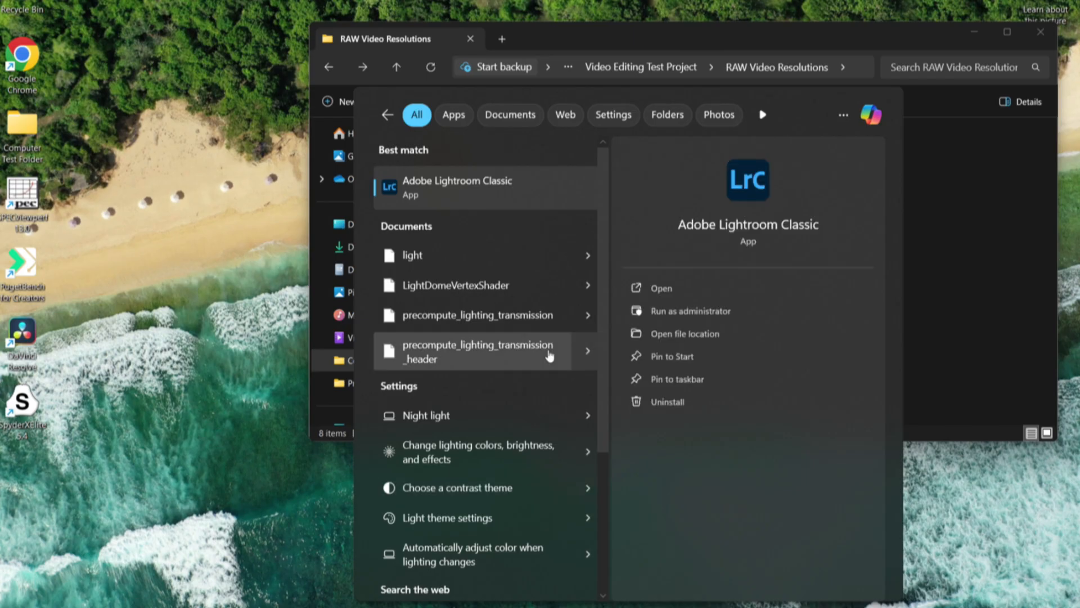
left_click(511, 200)
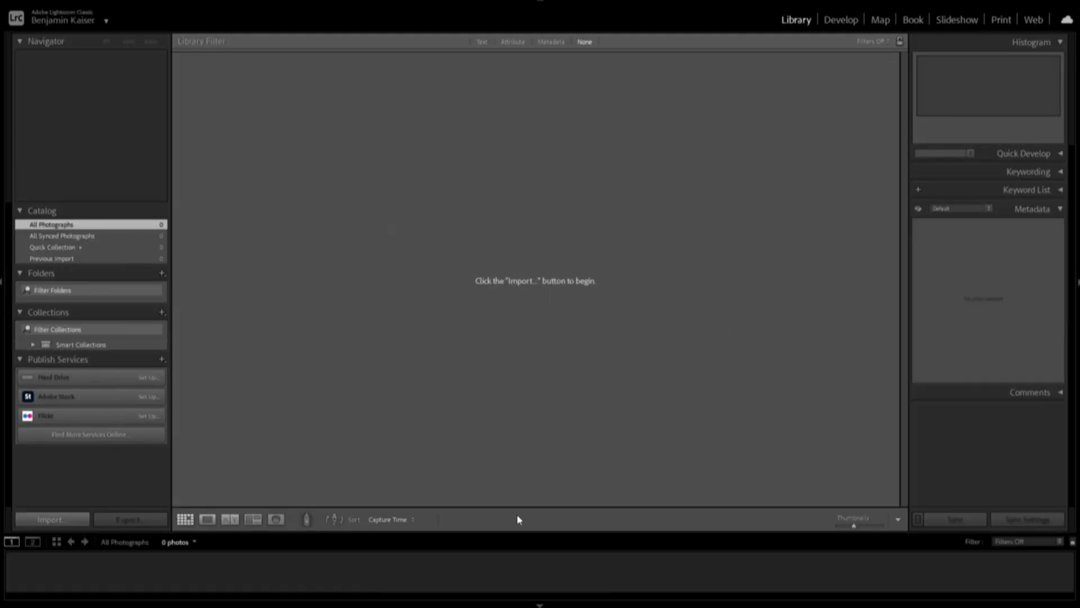
Switch to File Explorer and navigate into the Raw File Open Test folder
key("alt+Tab")
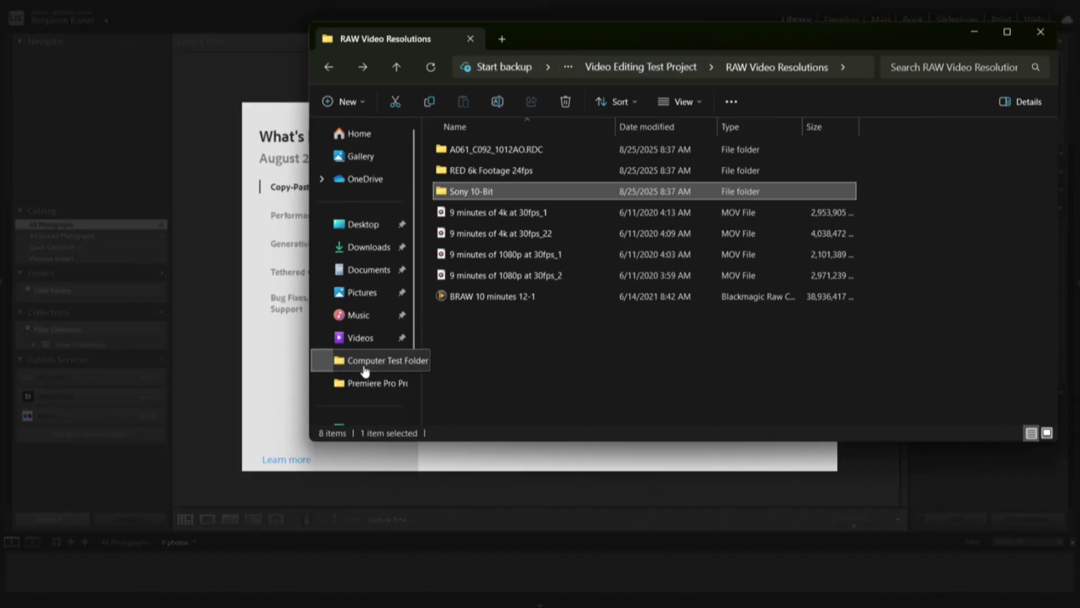
left_click(372, 360)
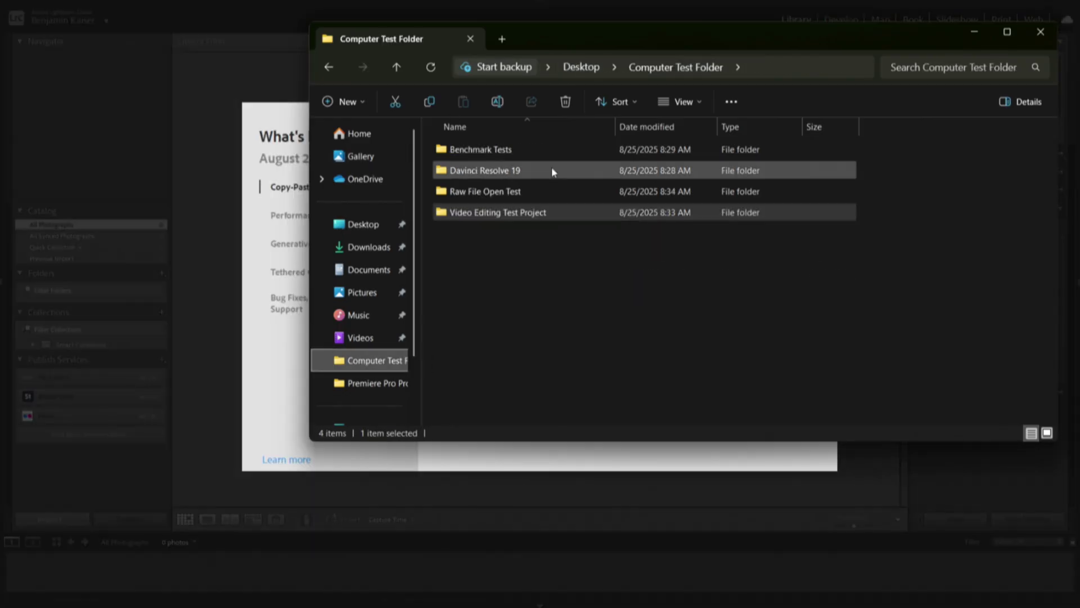
double_click(494, 191)
left_click(232, 97)
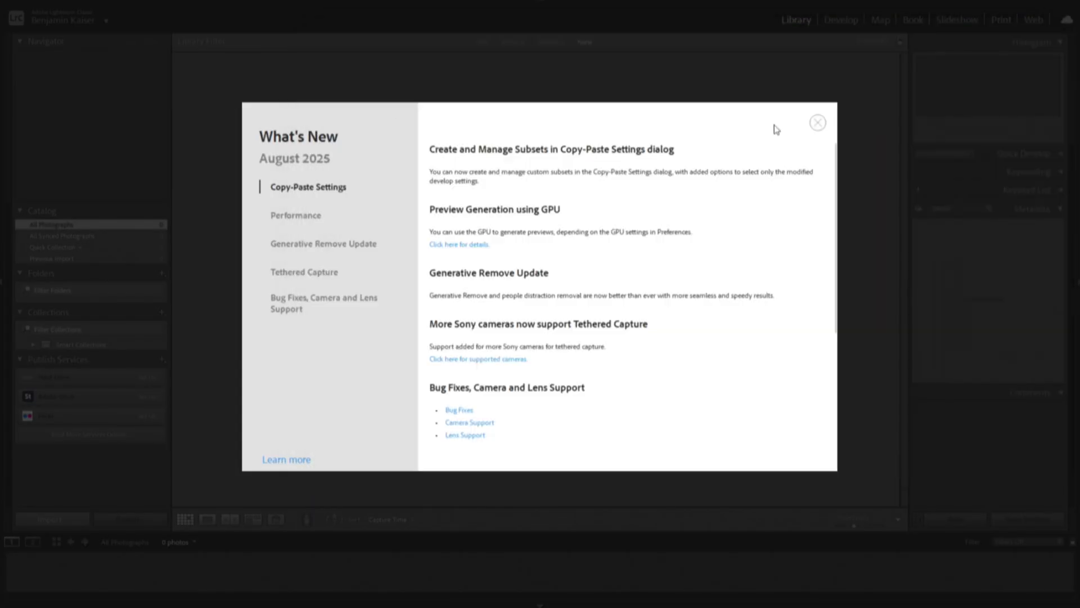
Dismiss Lightroom's What's New and tip dialogs, then drag all 99 RAF photos into Lightroom's import window
left_click(819, 123)
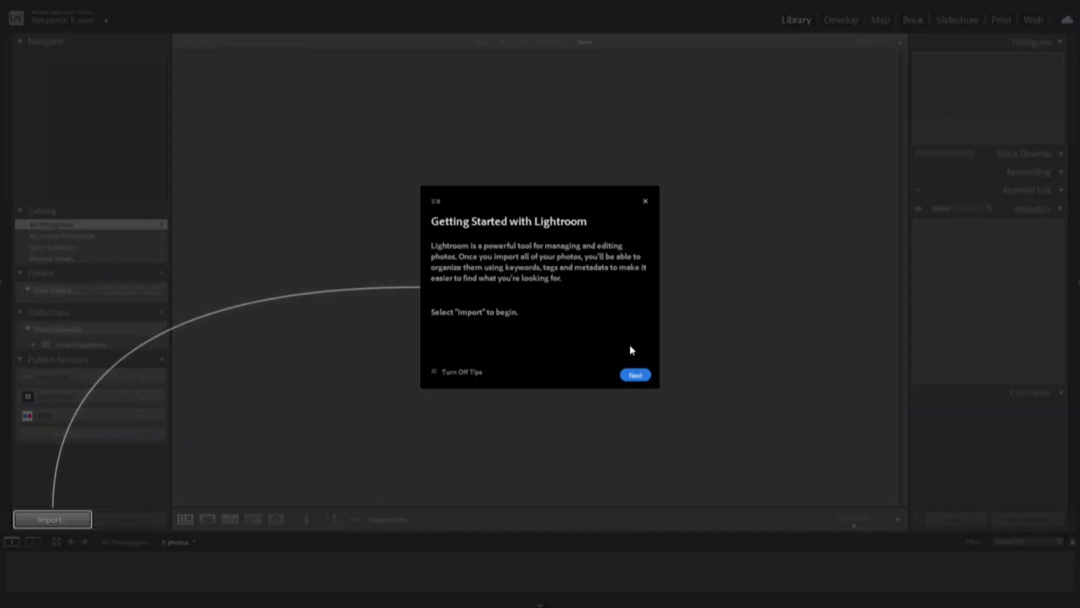
left_click(644, 203)
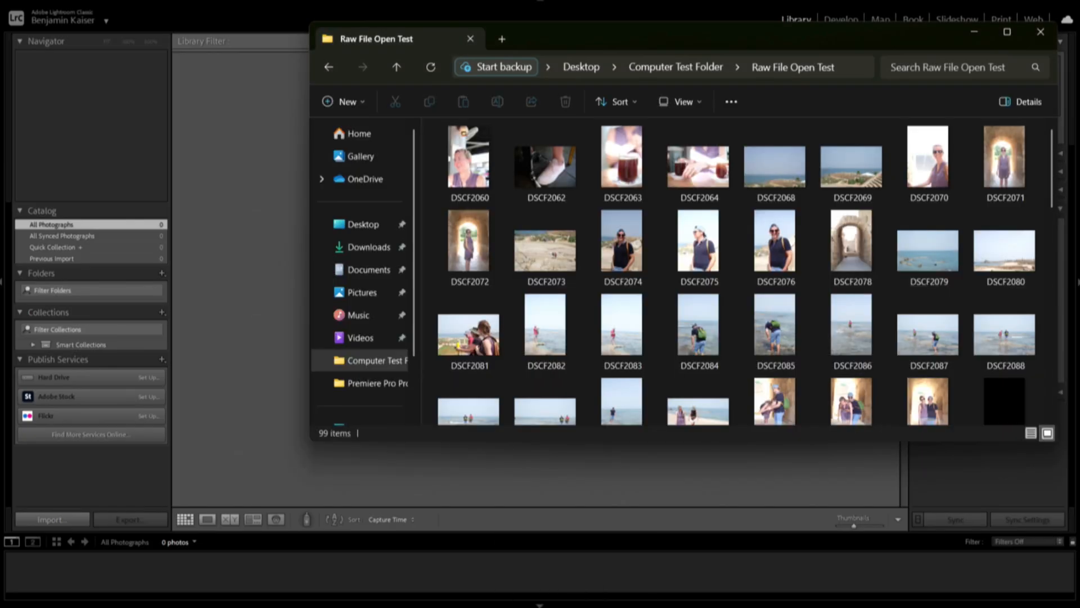
mouse_move(425, 149)
left_mouse_down()
mouse_move(1063, 462)
mouse_move(1054, 455)
left_mouse_up()
left_click_drag(544, 388, 228, 316)
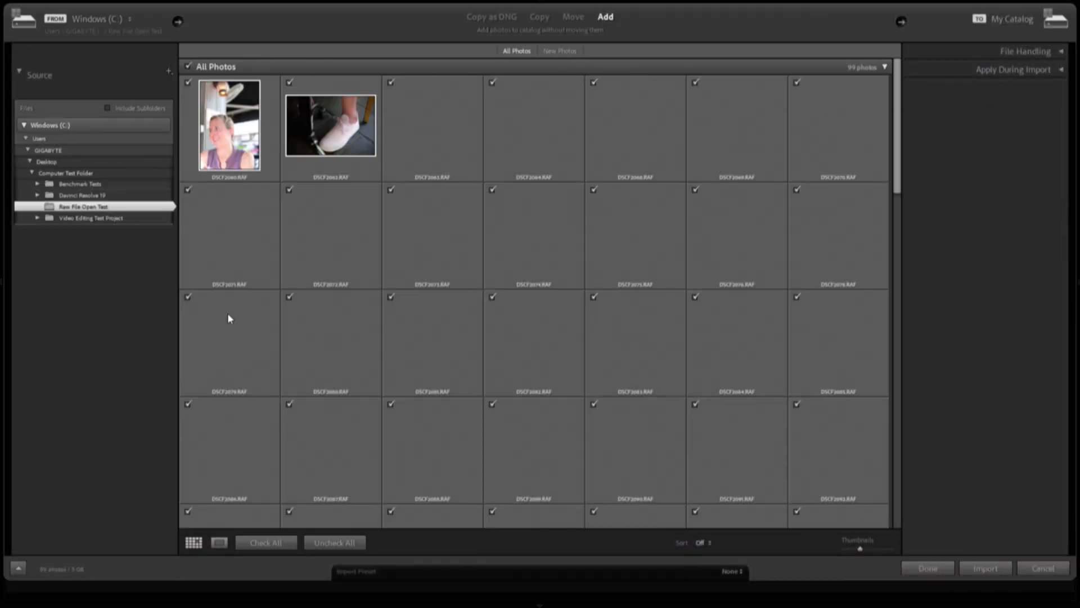
scroll(565, 273, "down", 2)
scroll(566, 274, "down", 2)
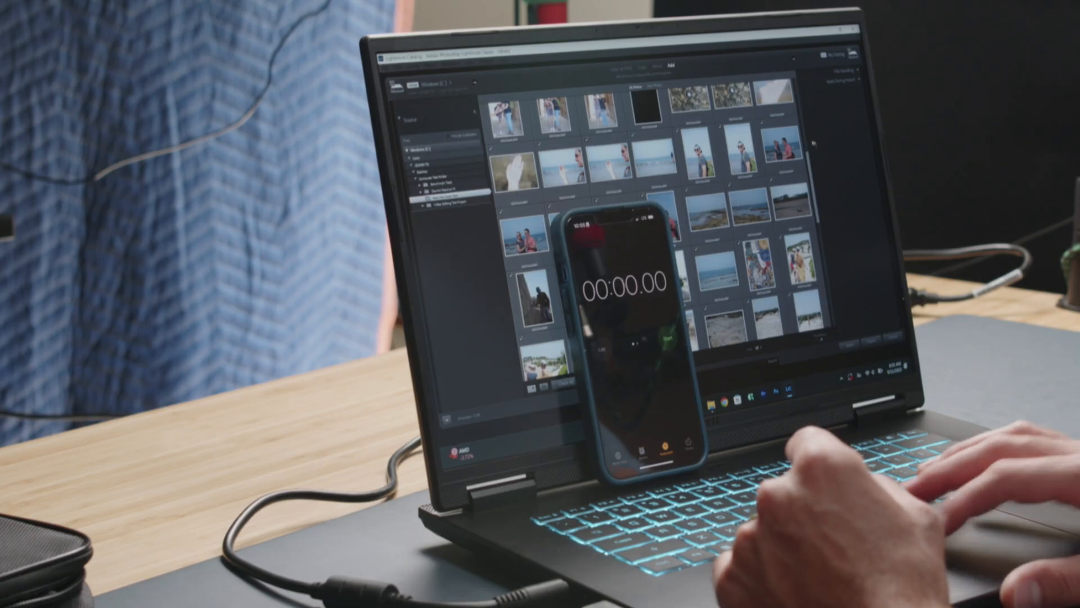
scroll(650, 229, "down", 10)
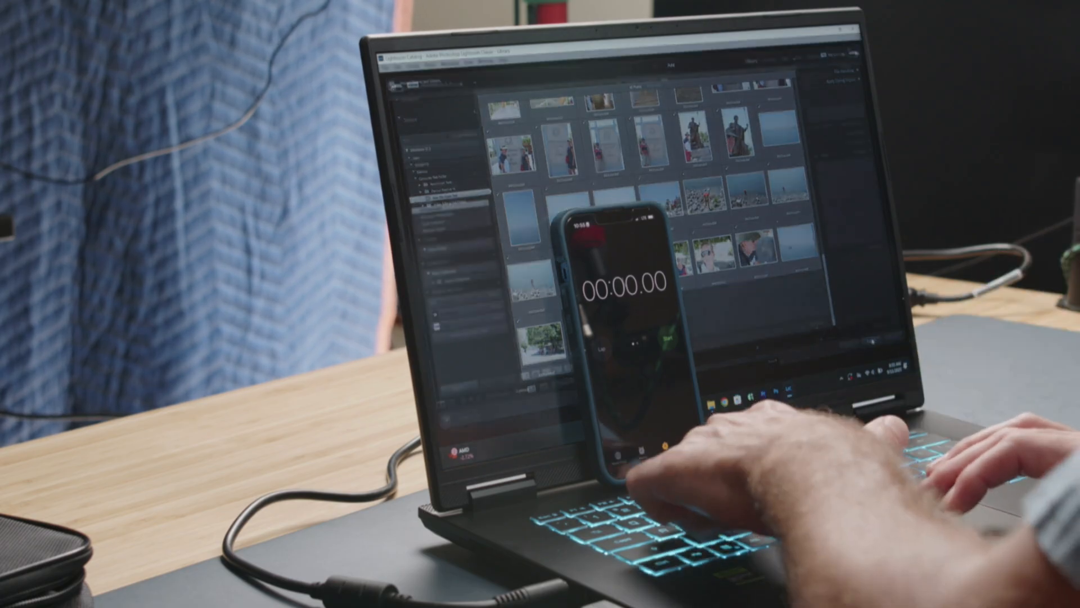
Import the checked RAF photos into the Lightroom catalog and let previews build
left_click(876, 342)
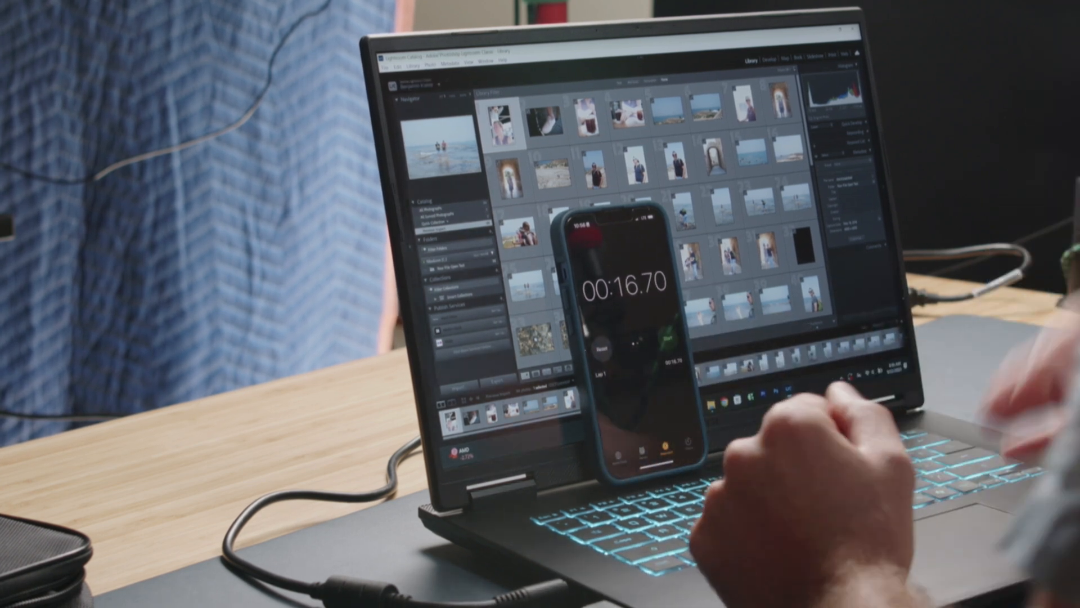
Select the man-in-hat portrait in the library and bring it into the Develop module
key("Right")
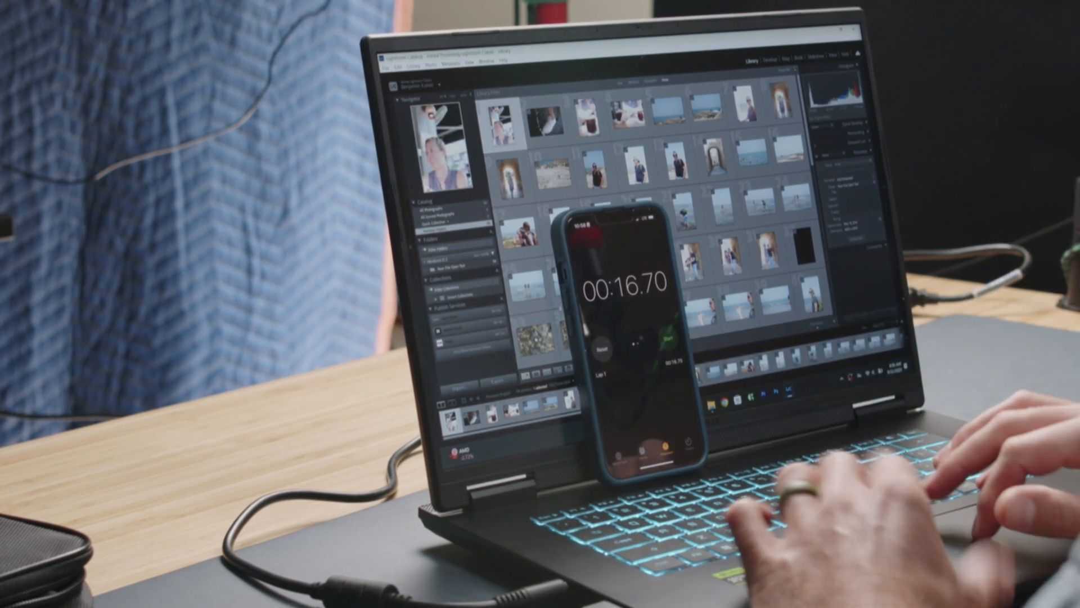
scroll(649, 219, "down", 10)
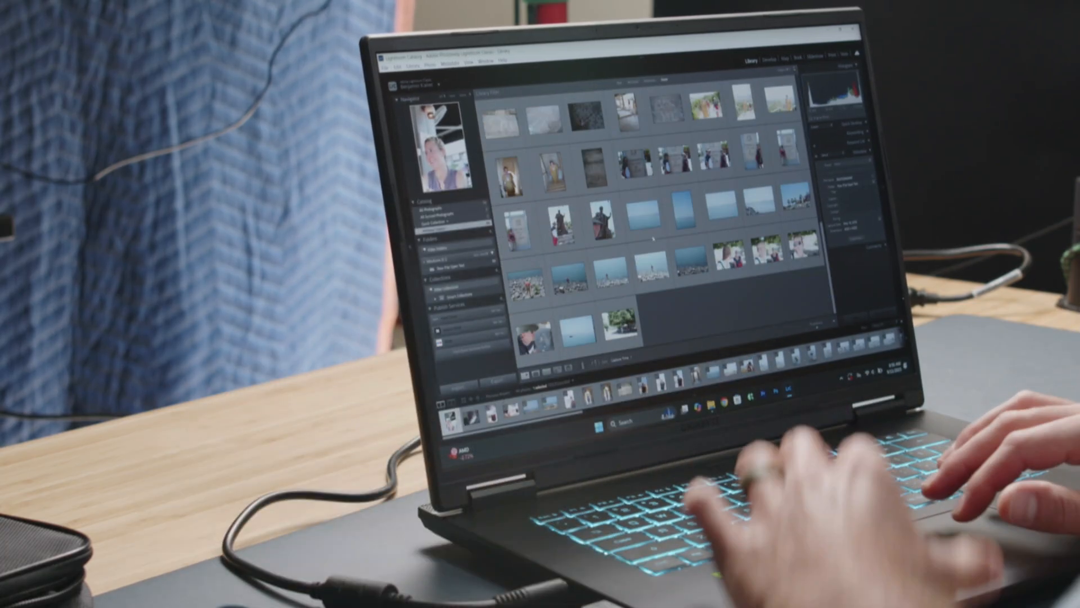
right_click(512, 129)
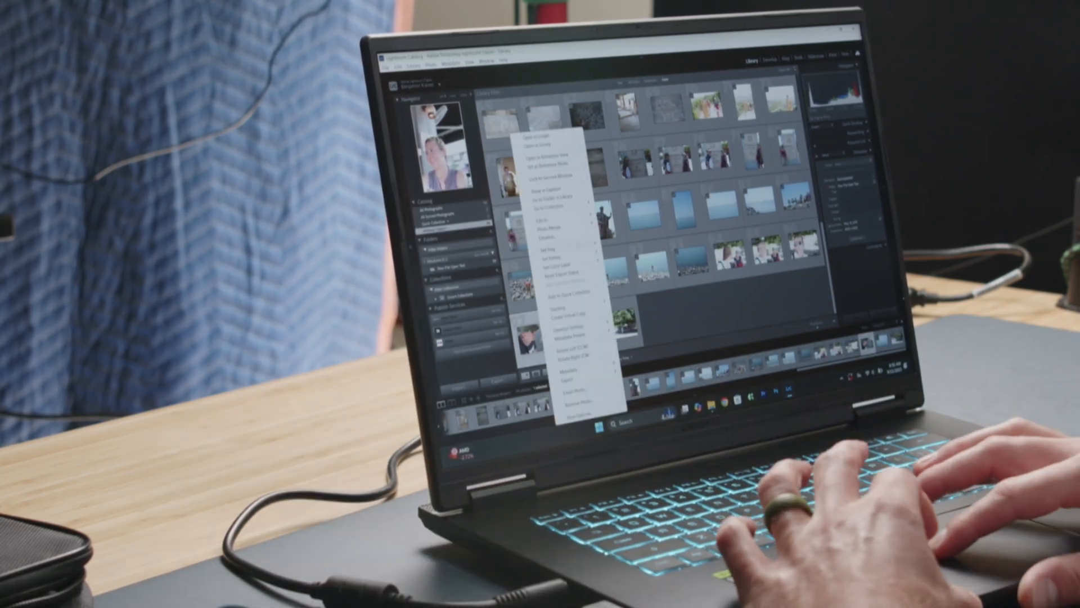
left_click(549, 237)
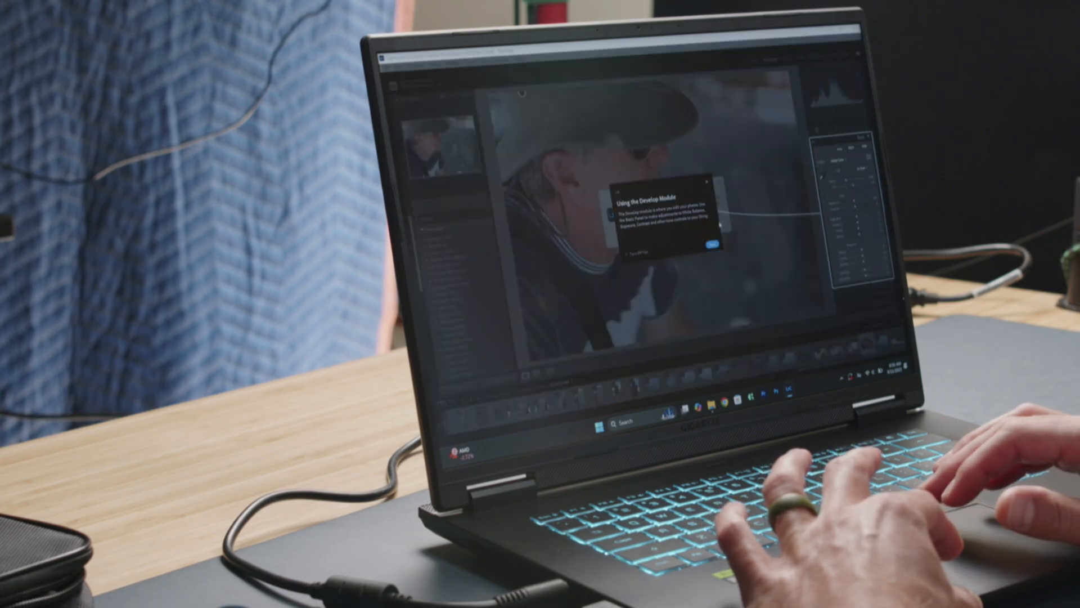
key("Return")
key("Return")
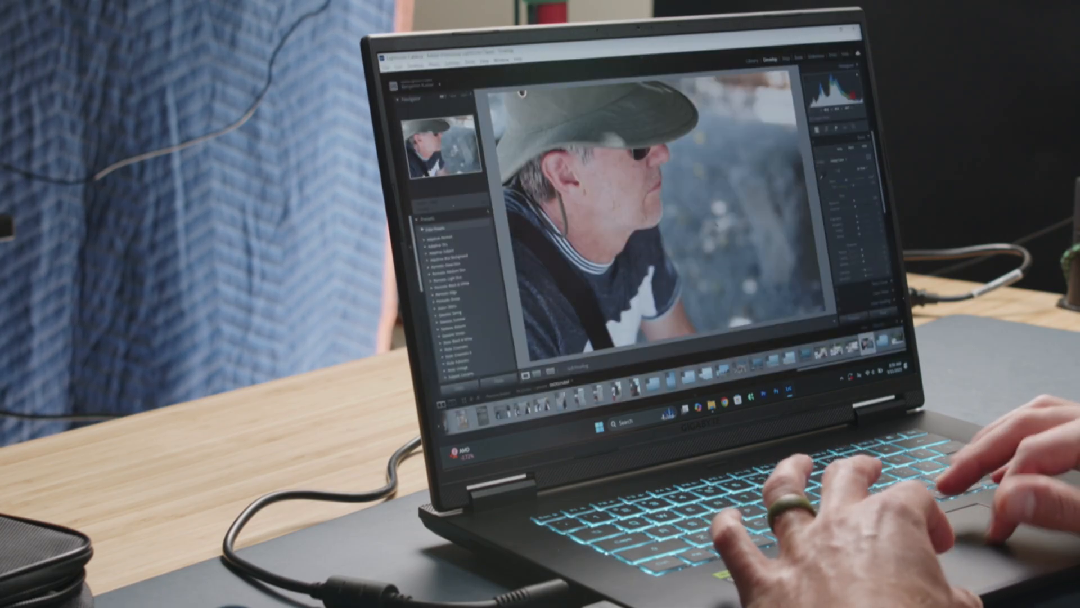
Run Enhance Denoise on the portrait and wait for processing to finish
right_click(815, 103)
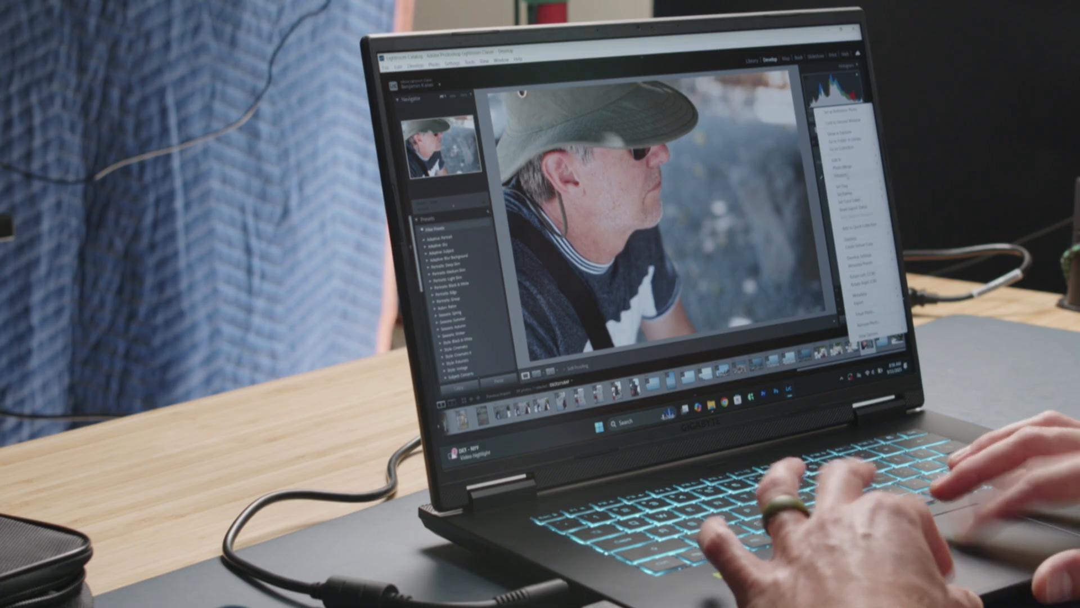
left_click(853, 203)
key("Return")
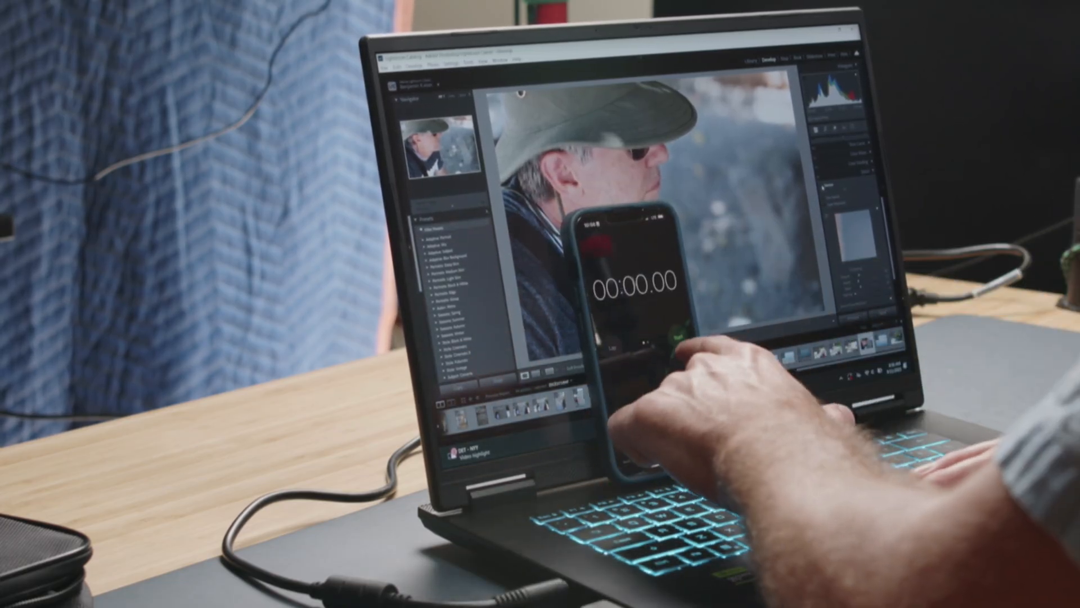
key("Return")
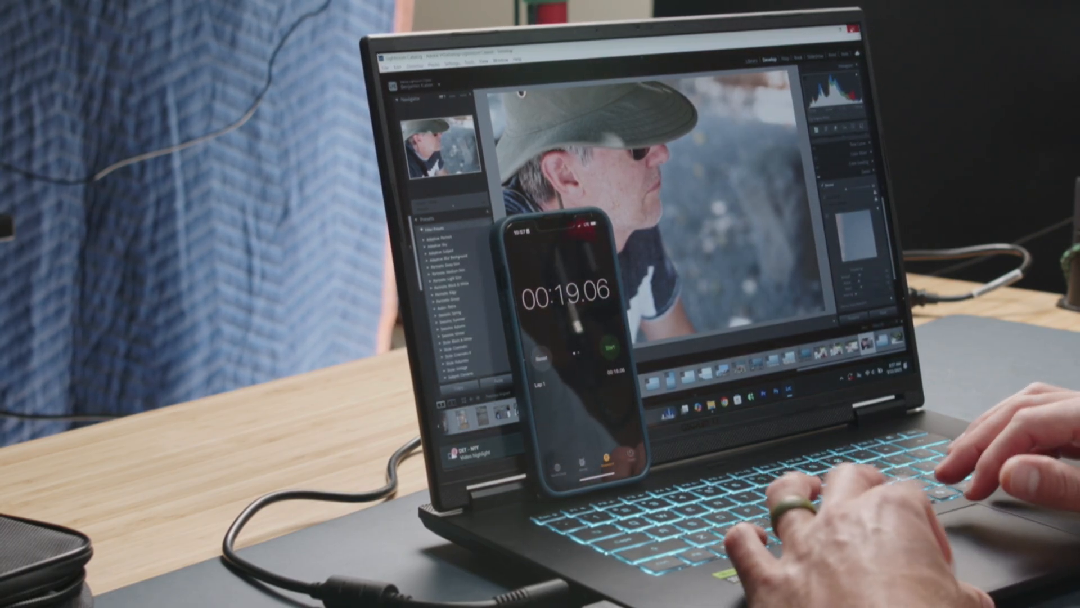
Quit Lightroom Classic, confirming the exit
key("ctrl+q")
key("Return")
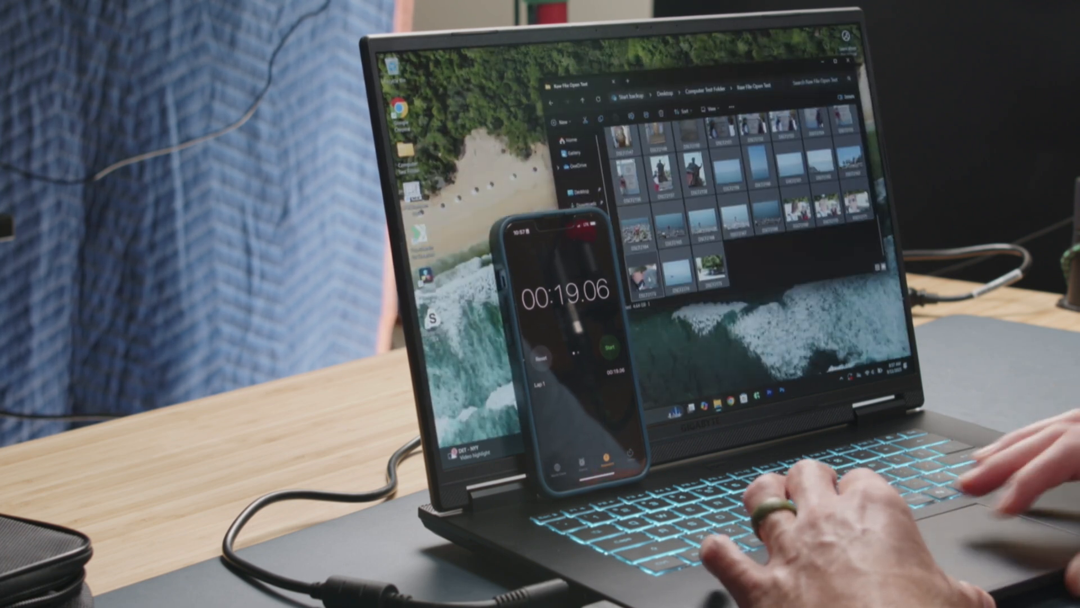
From Explorer, send the man-in-hat RAF photo to Photoshop's Camera Raw
left_click(758, 256)
right_click(635, 285)
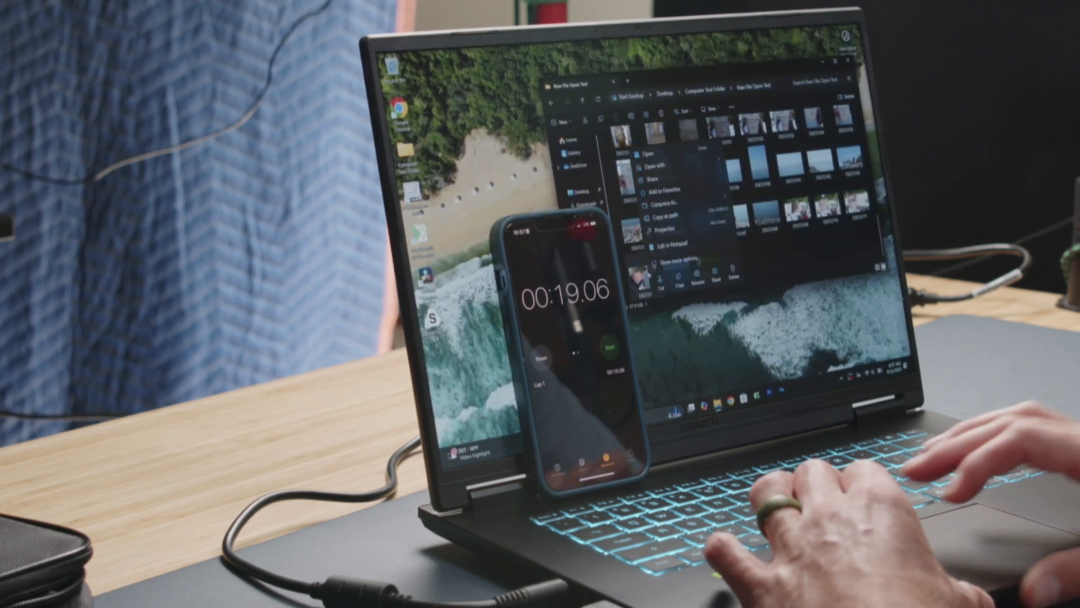
key("Escape")
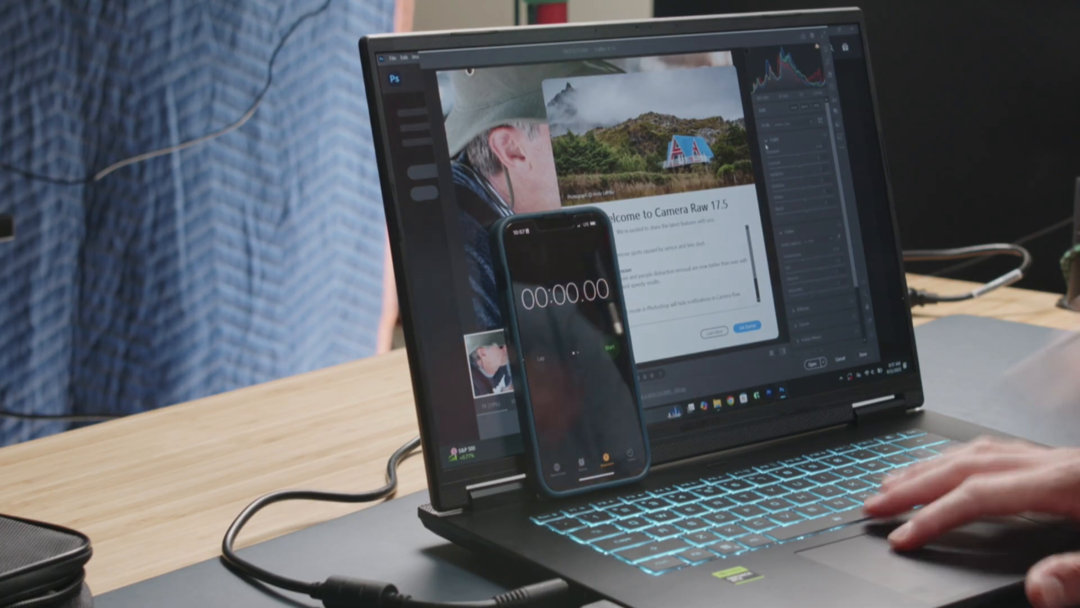
Dismiss the Camera Raw welcome and start Denoise from the Detail section on the portrait
key("Return")
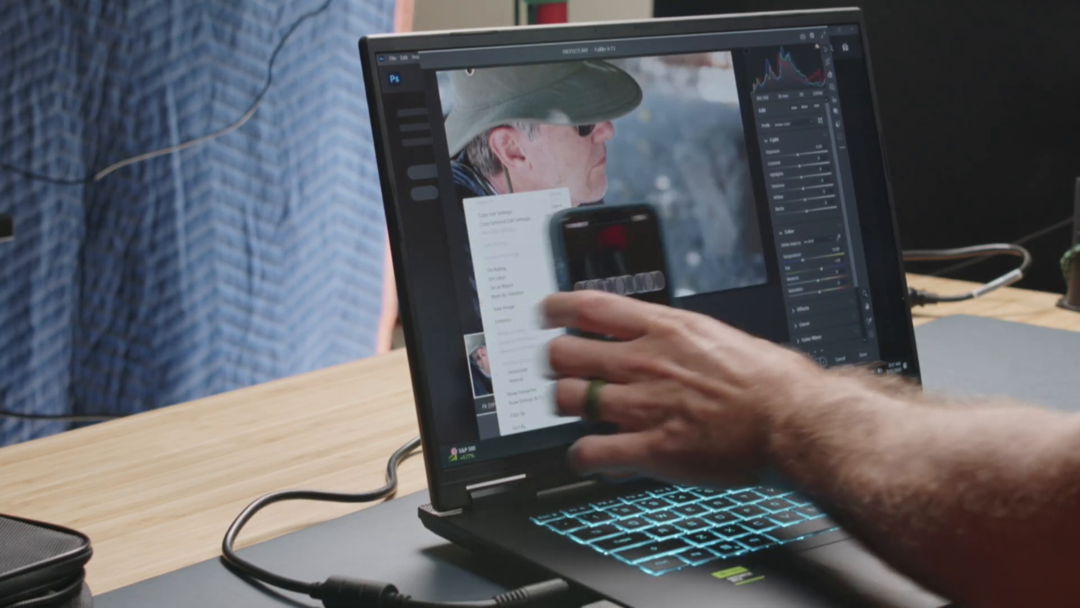
left_click(527, 317)
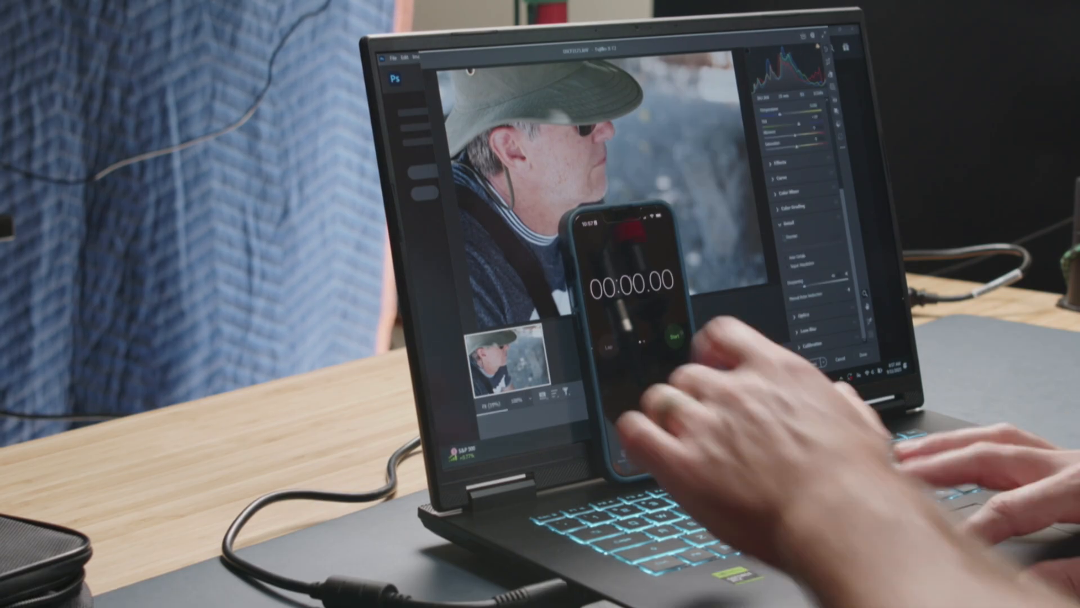
left_click(793, 235)
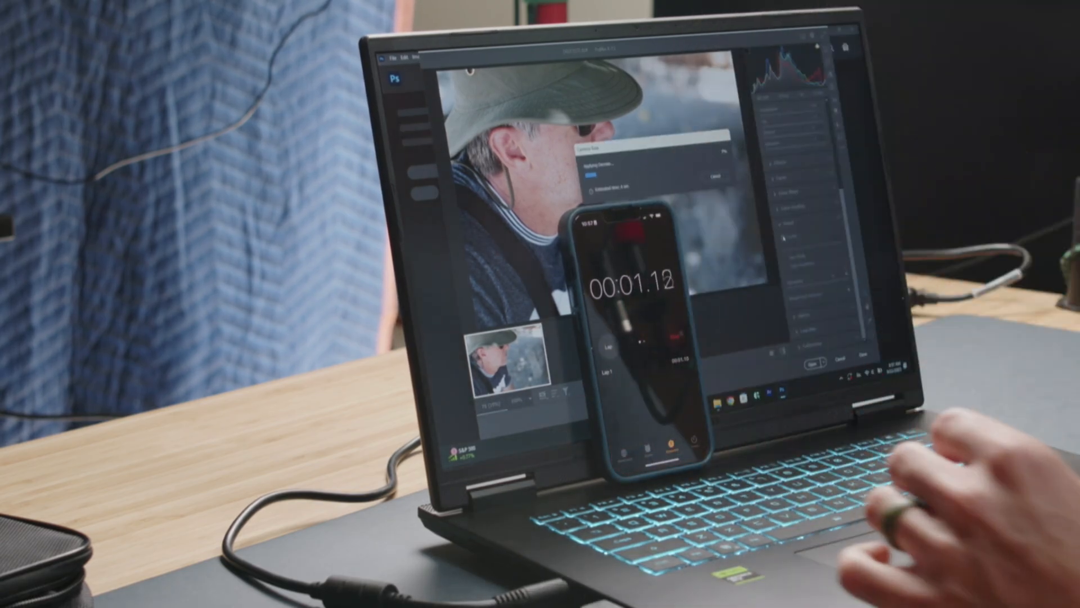